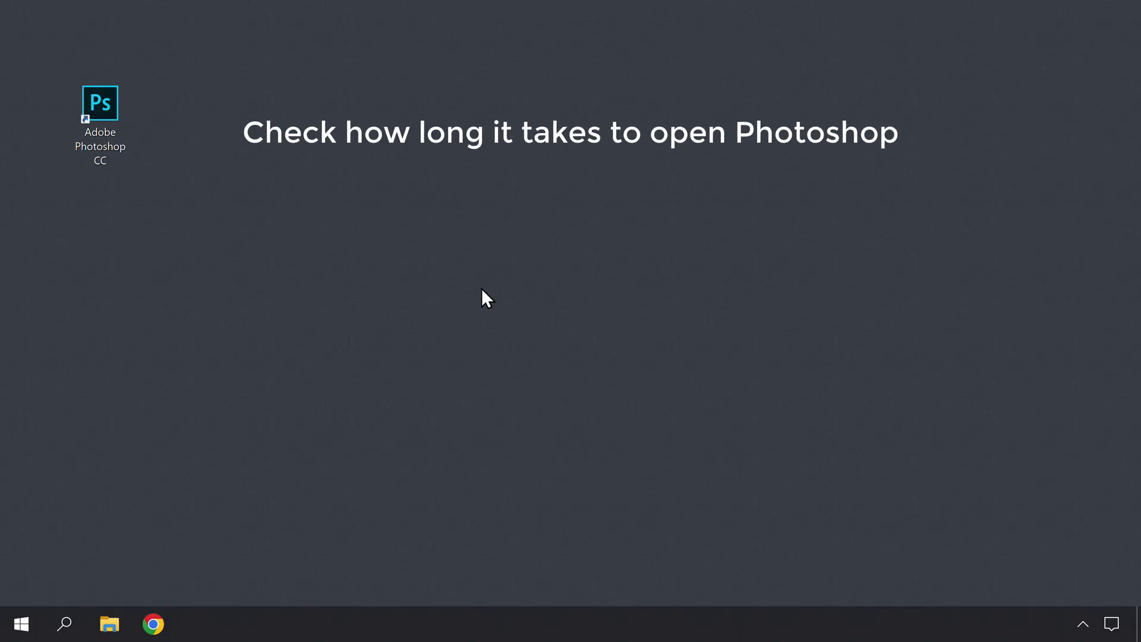
Step: Launch Photoshop to check its opening time, and view the computer's performance figures in Task Manager
{"action": "double_click", "coordinate": [98, 100]}
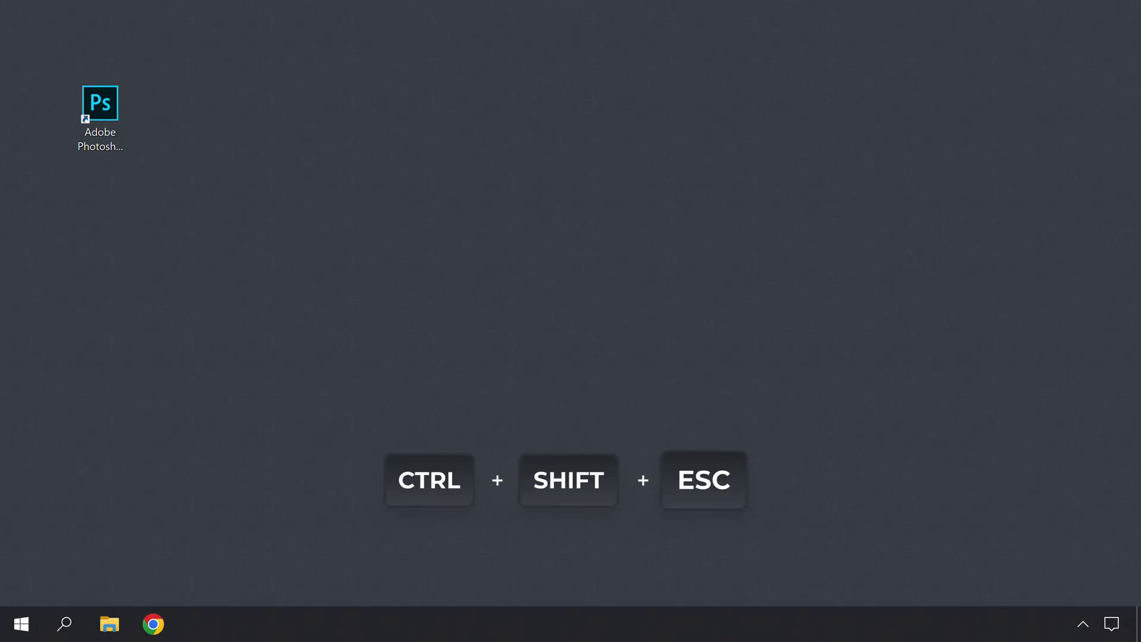
{"action": "key", "text": "ctrl+shift+Escape"}
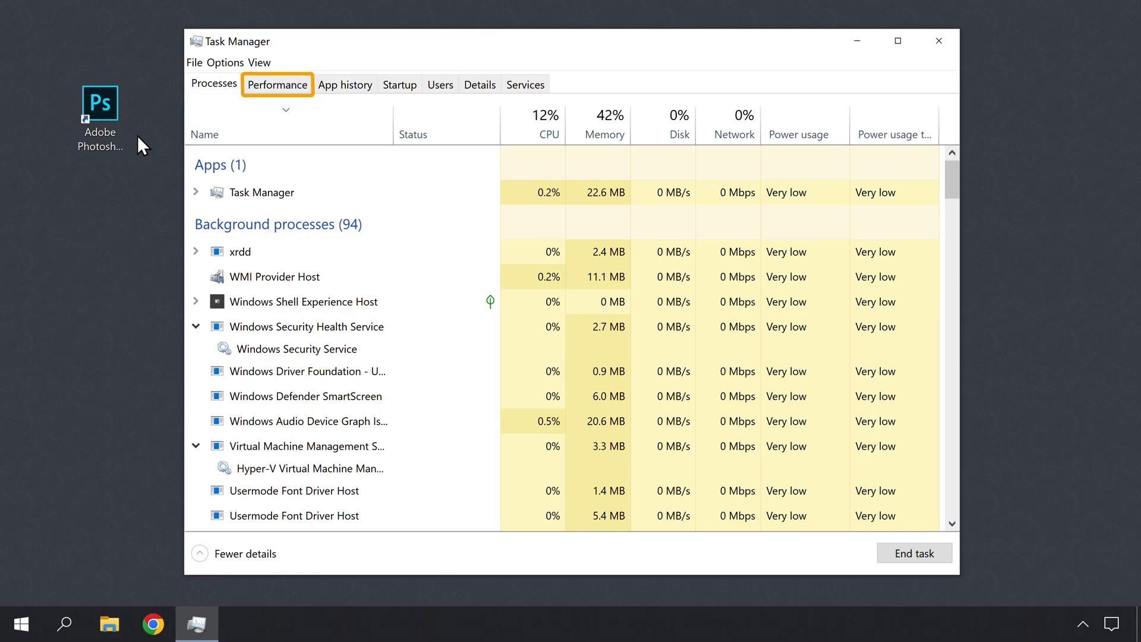
{"action": "left_click", "coordinate": [277, 88]}
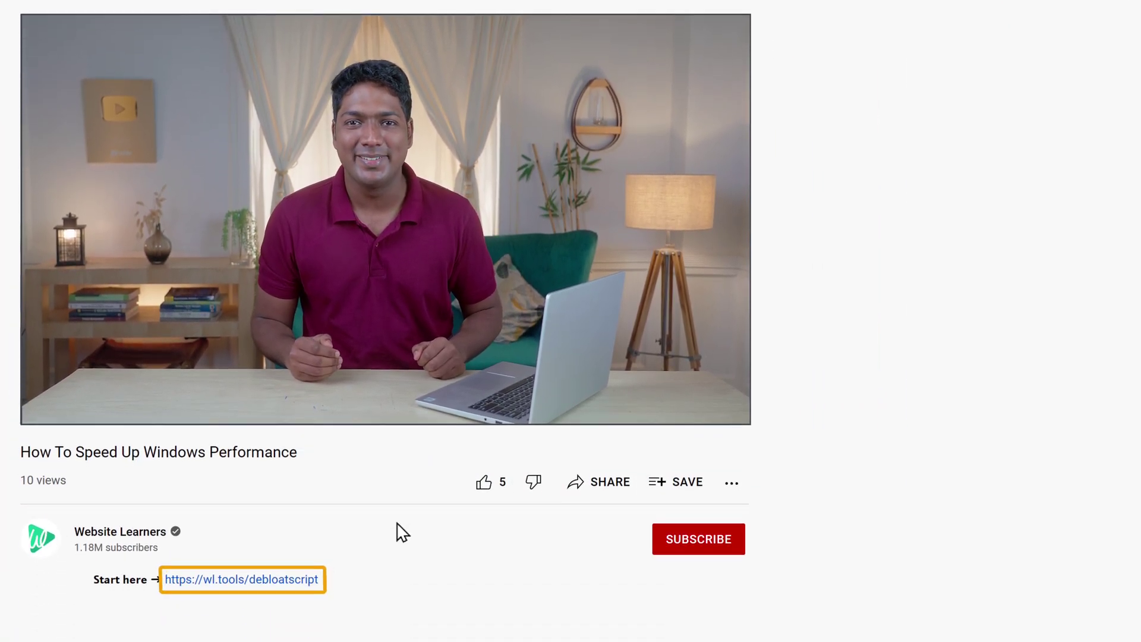
{"action": "left_click", "coordinate": [227, 586]}
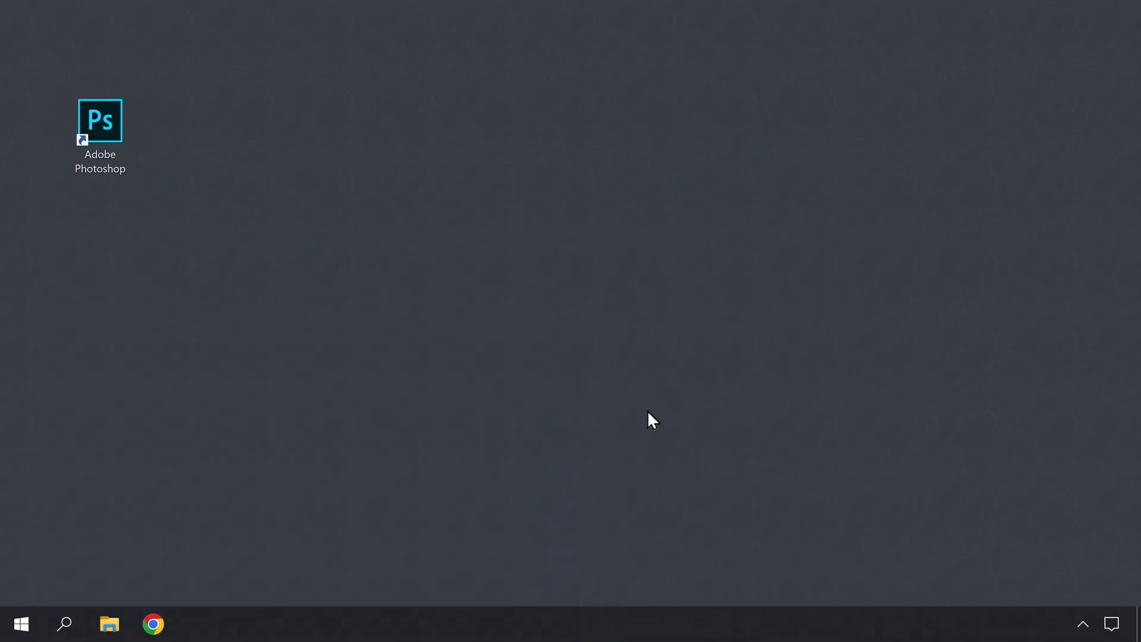
{"action": "right_click", "coordinate": [21, 621]}
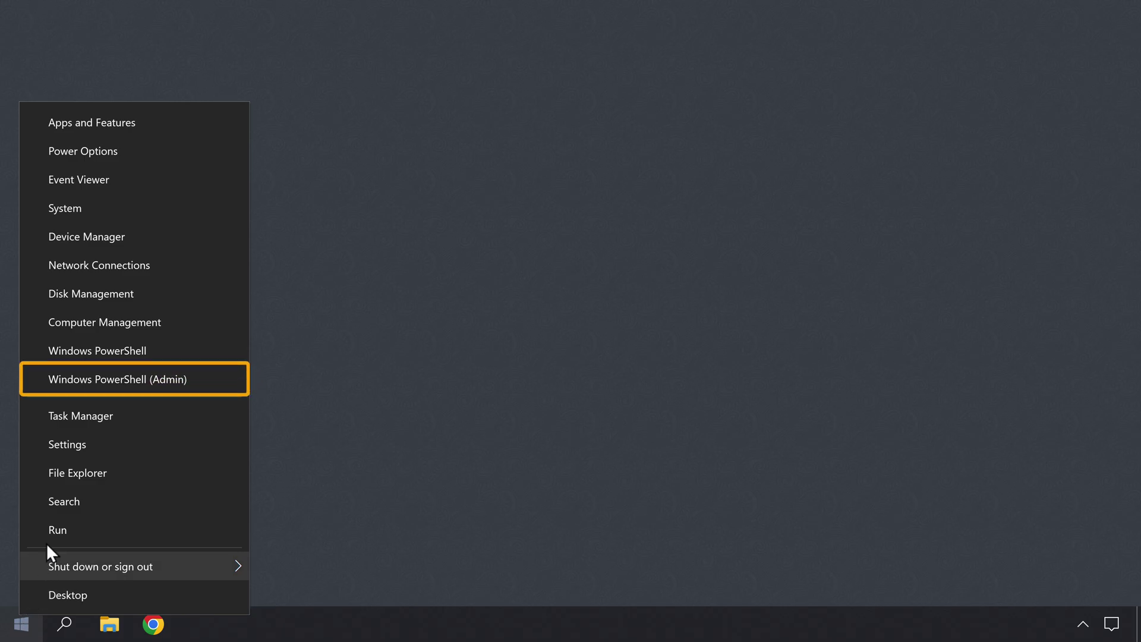
{"action": "left_click", "coordinate": [104, 384]}
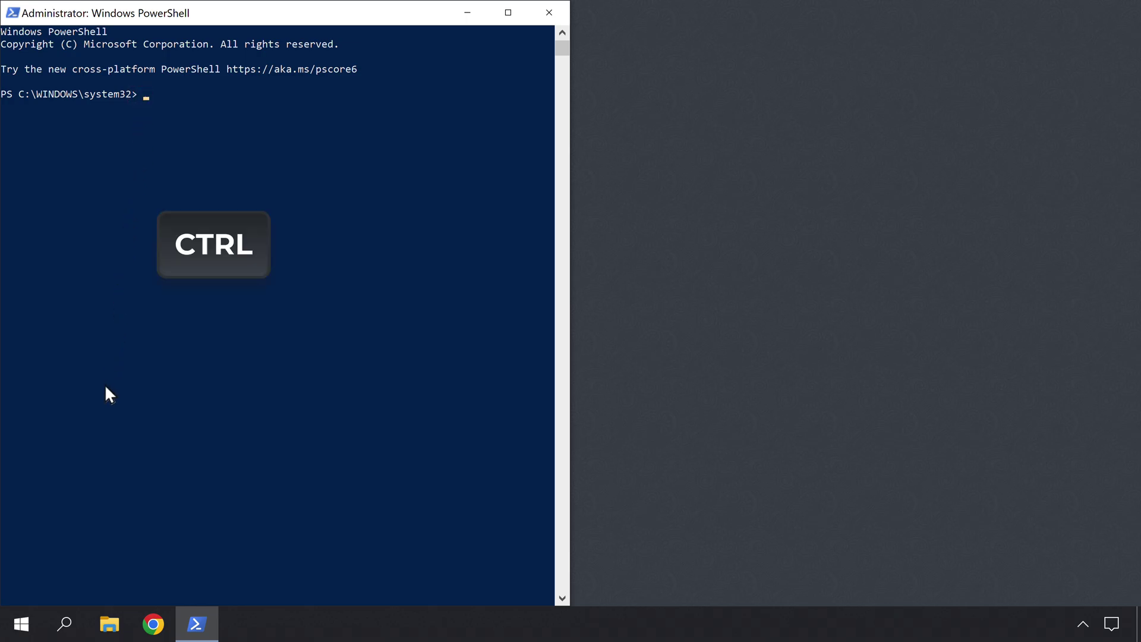
{"action": "key", "text": "ctrl+v"}
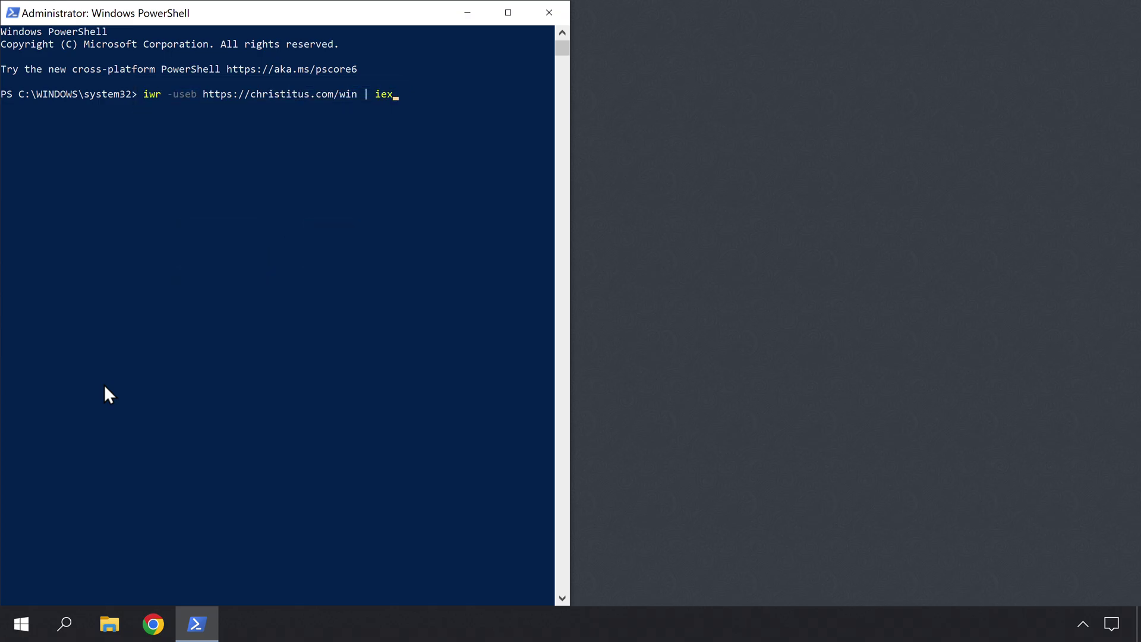
{"action": "key", "text": "Return"}
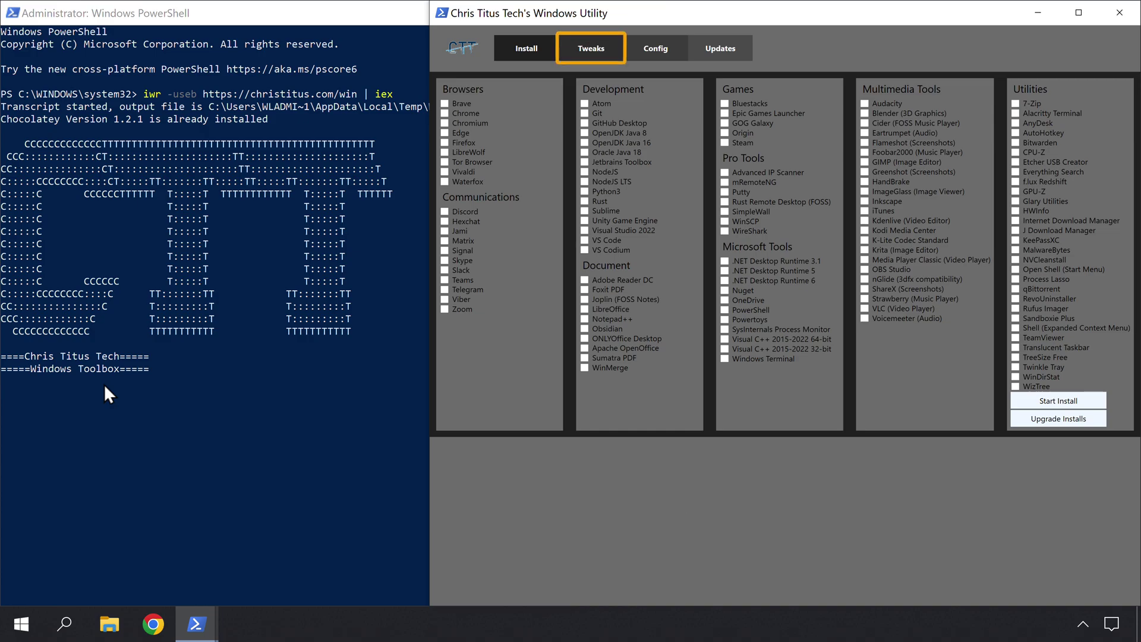
Step: Run a recommended selection of essential Windows tweaks, including Enable Power Throttling and Disable Numlock on Startup
{"action": "left_click", "coordinate": [590, 52]}
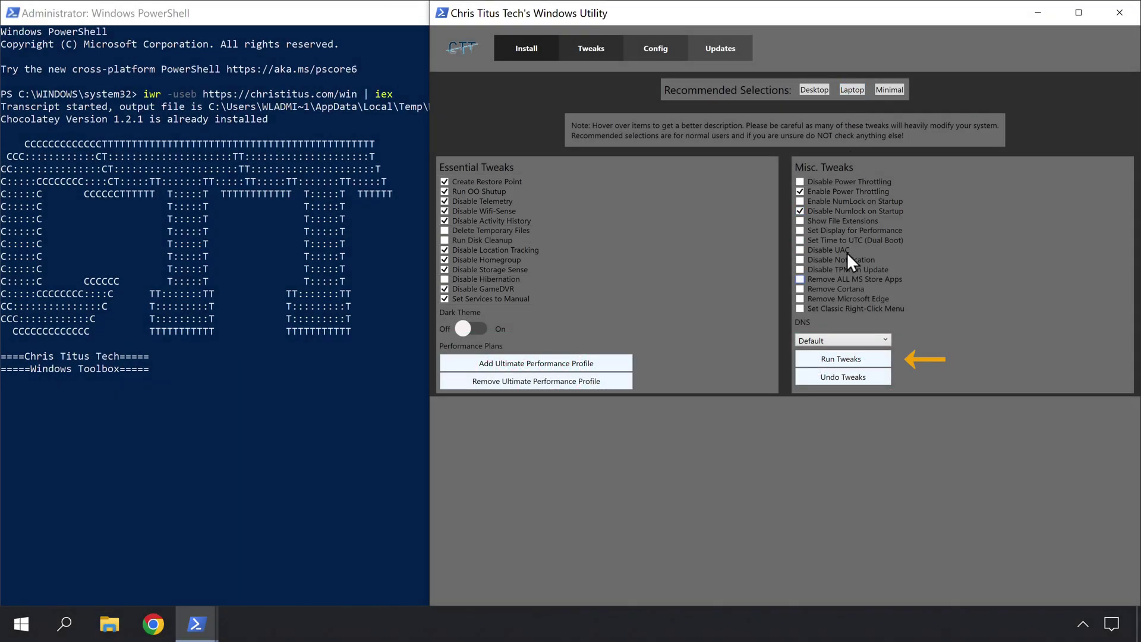
{"action": "left_click", "coordinate": [843, 360]}
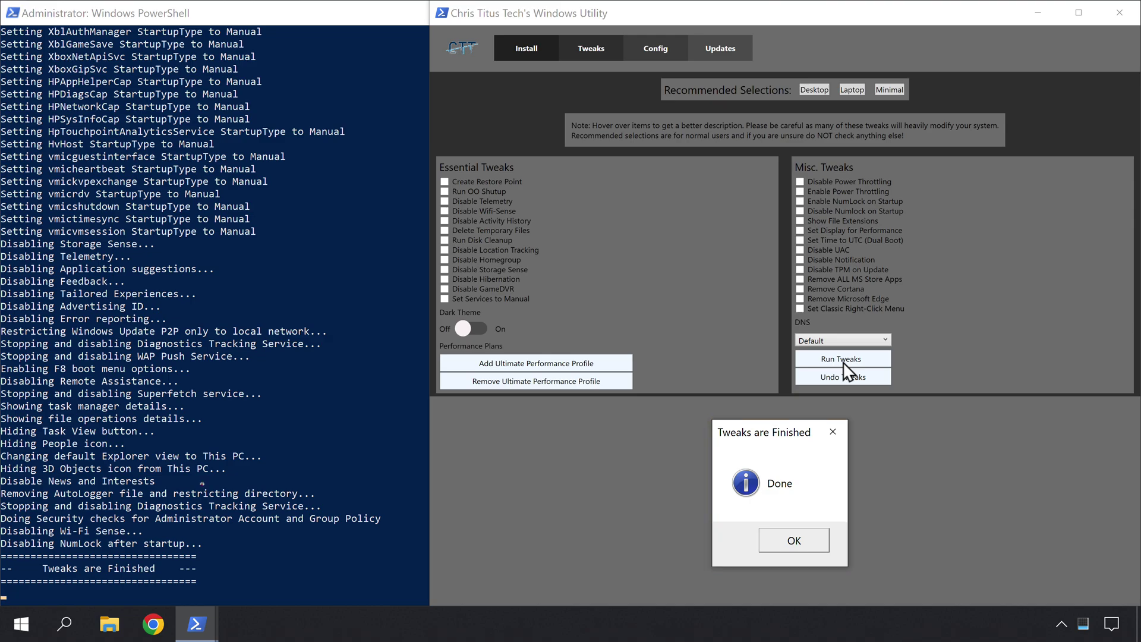
{"action": "left_click", "coordinate": [794, 547]}
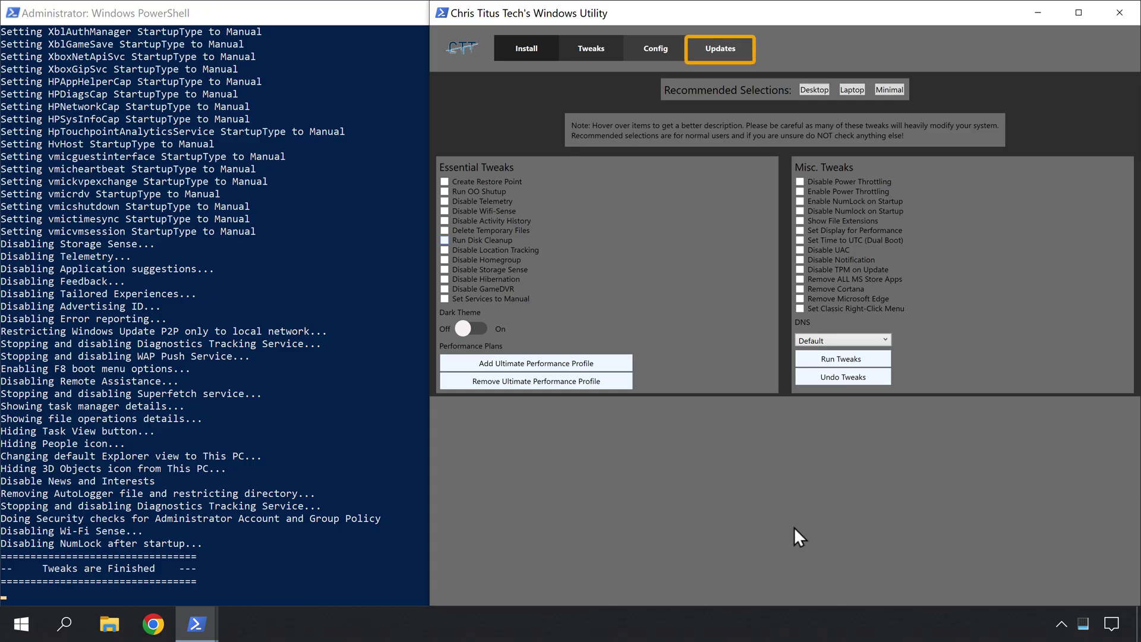
Step: Apply the Security (Recommended) Settings for Windows updates
{"action": "left_click", "coordinate": [723, 55]}
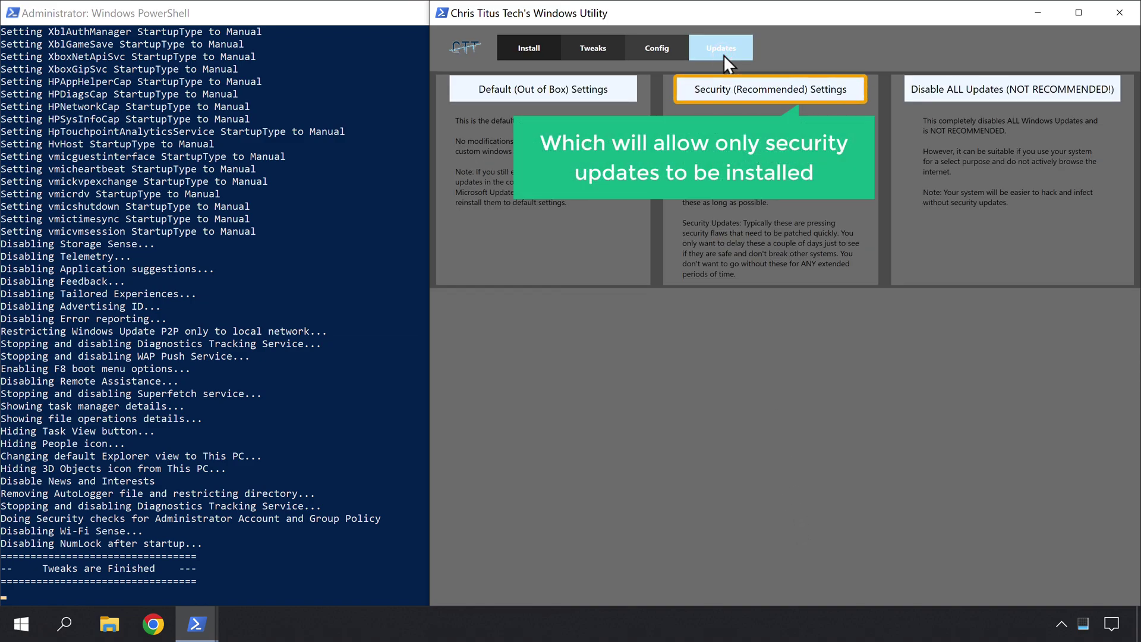
{"action": "left_click", "coordinate": [765, 94]}
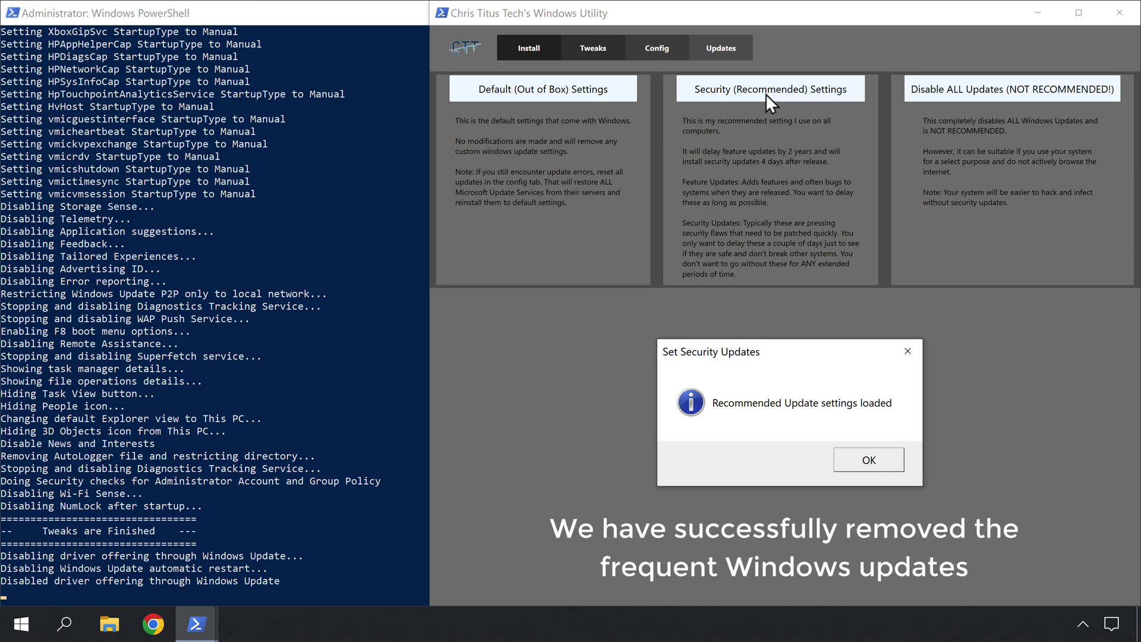
{"action": "left_click", "coordinate": [872, 461]}
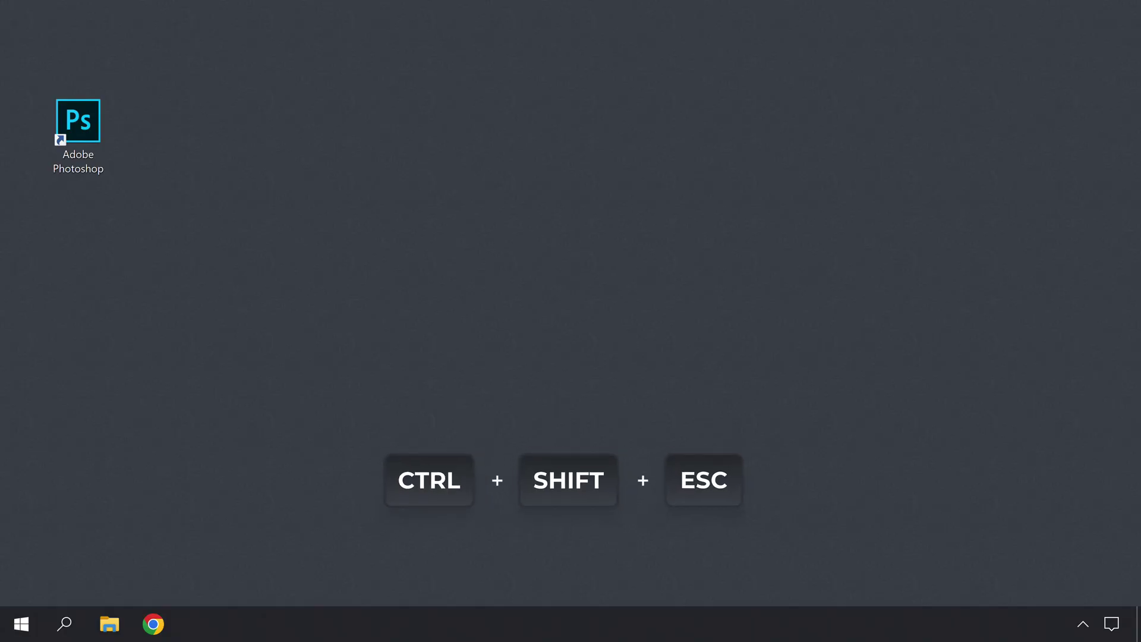
Step: Disable Cortana, Phone Link and Skype as startup apps in Task Manager
{"action": "key", "text": "ctrl+shift+Escape"}
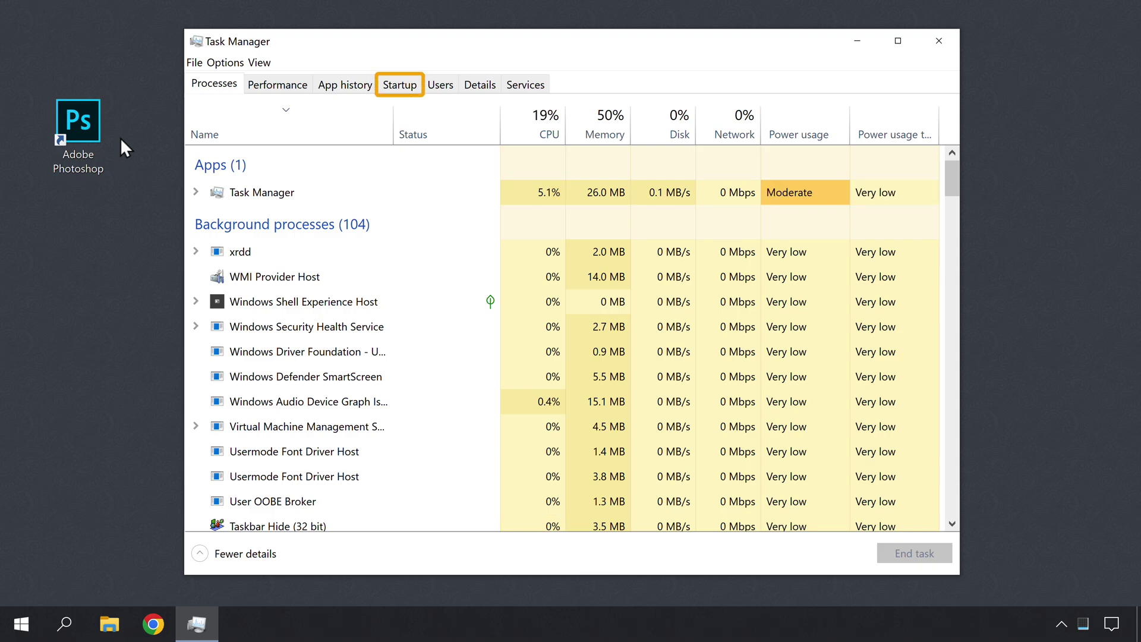
{"action": "left_click", "coordinate": [400, 87]}
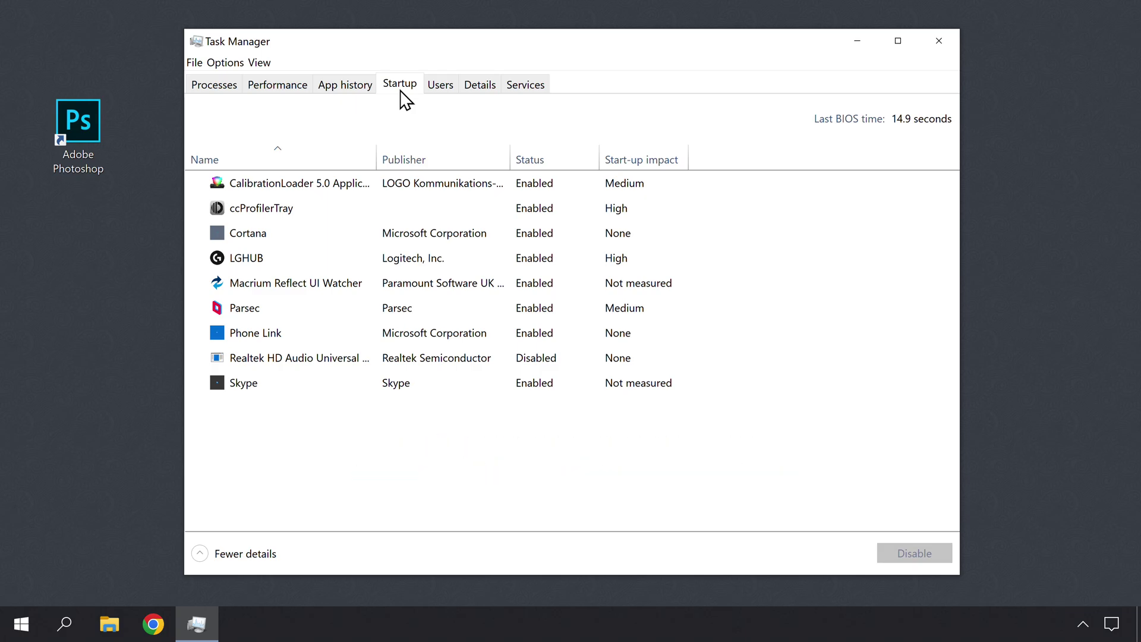
{"action": "right_click", "coordinate": [560, 235]}
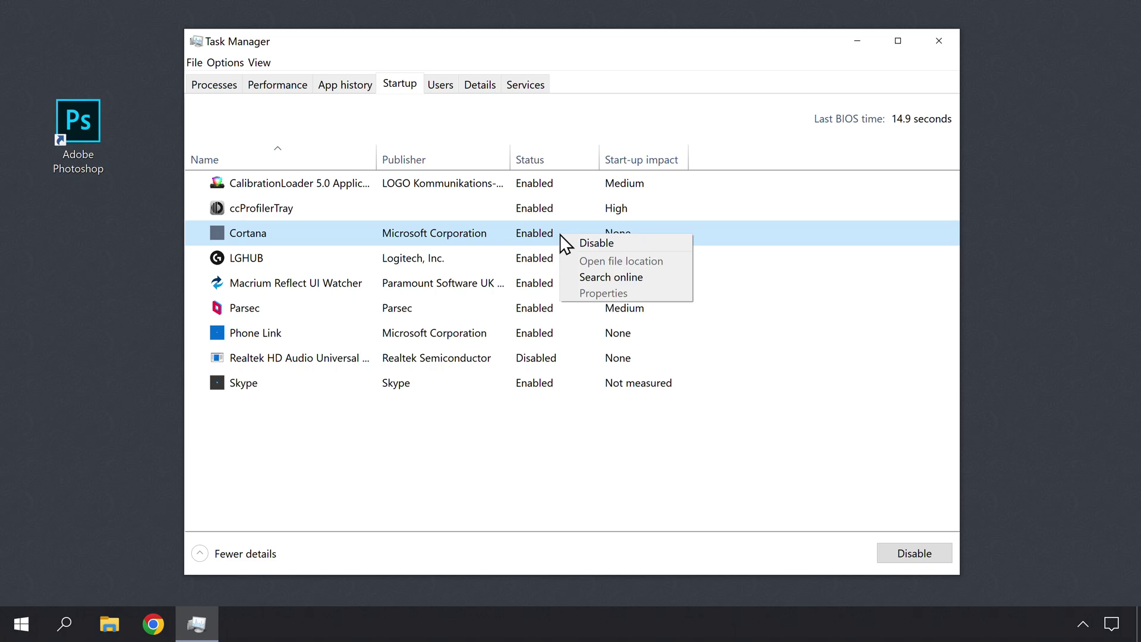
{"action": "left_click", "coordinate": [598, 248]}
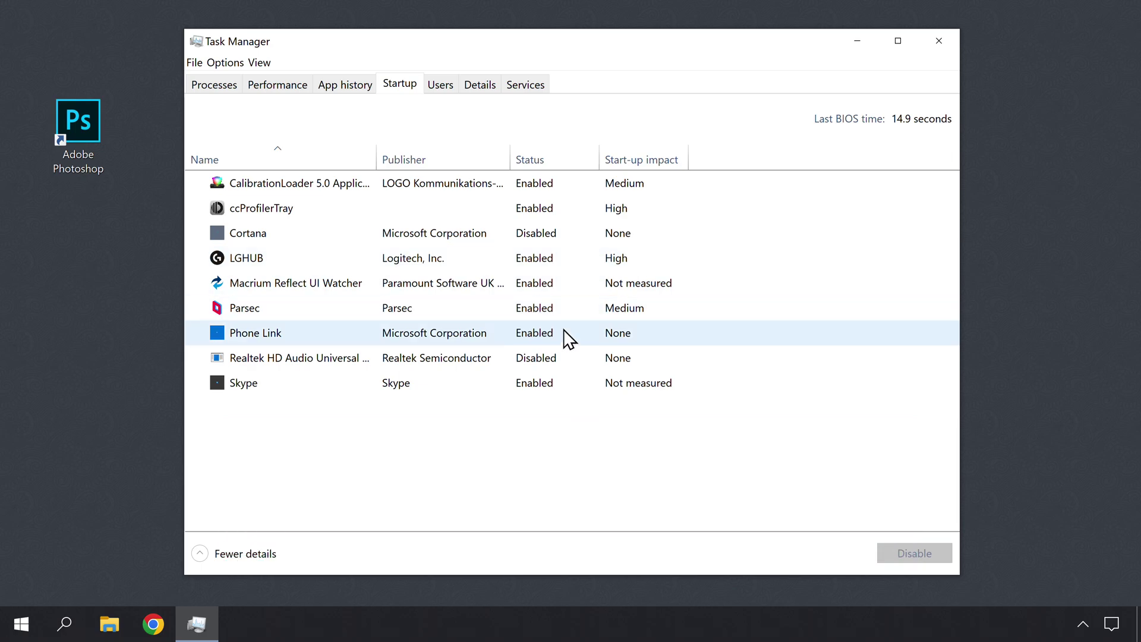
{"action": "right_click", "coordinate": [560, 332]}
{"action": "left_click", "coordinate": [594, 340]}
{"action": "right_click", "coordinate": [559, 383]}
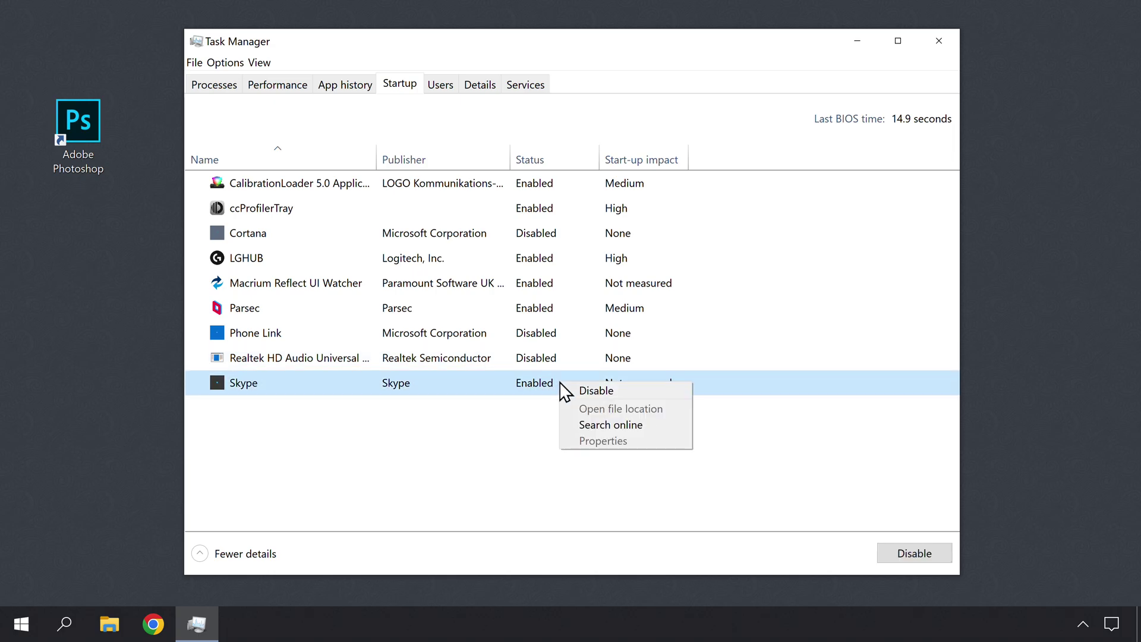
{"action": "left_click", "coordinate": [592, 392]}
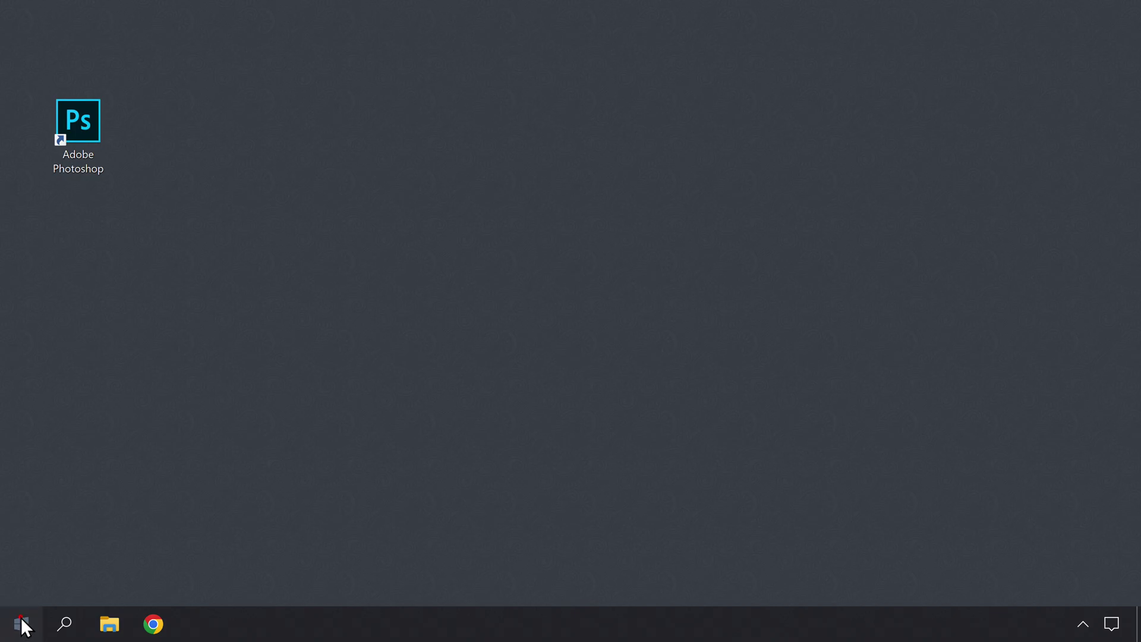
Step: Uninstall BlueStacks 5 through the Windows Apps & features settings without giving a reason
{"action": "left_click", "coordinate": [23, 624]}
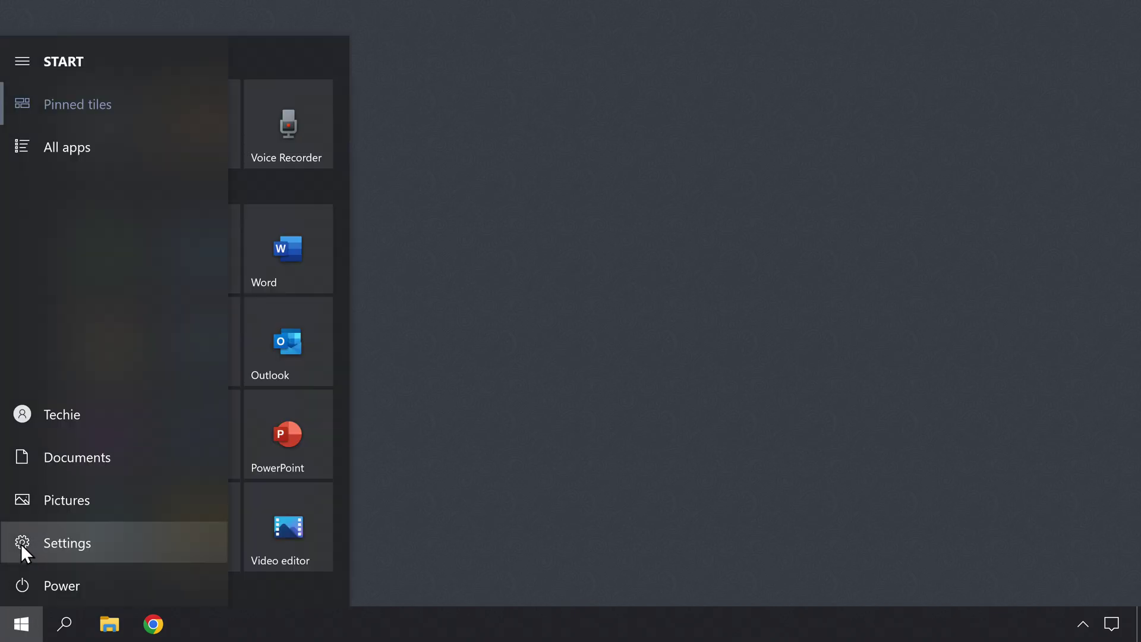
{"action": "left_click", "coordinate": [22, 543]}
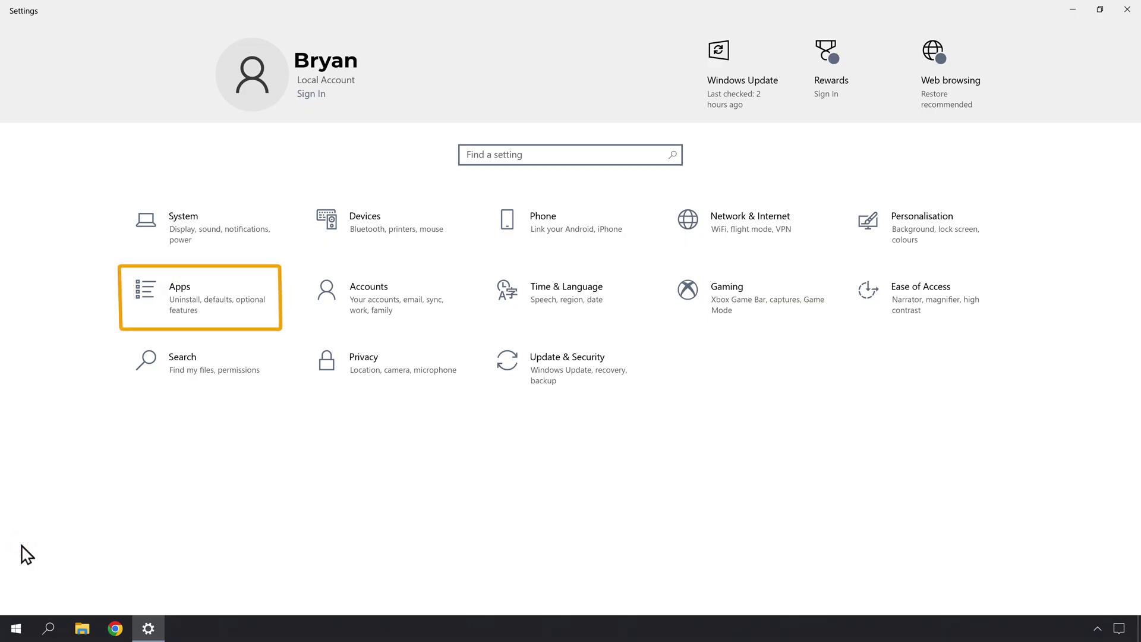
{"action": "left_click", "coordinate": [179, 293]}
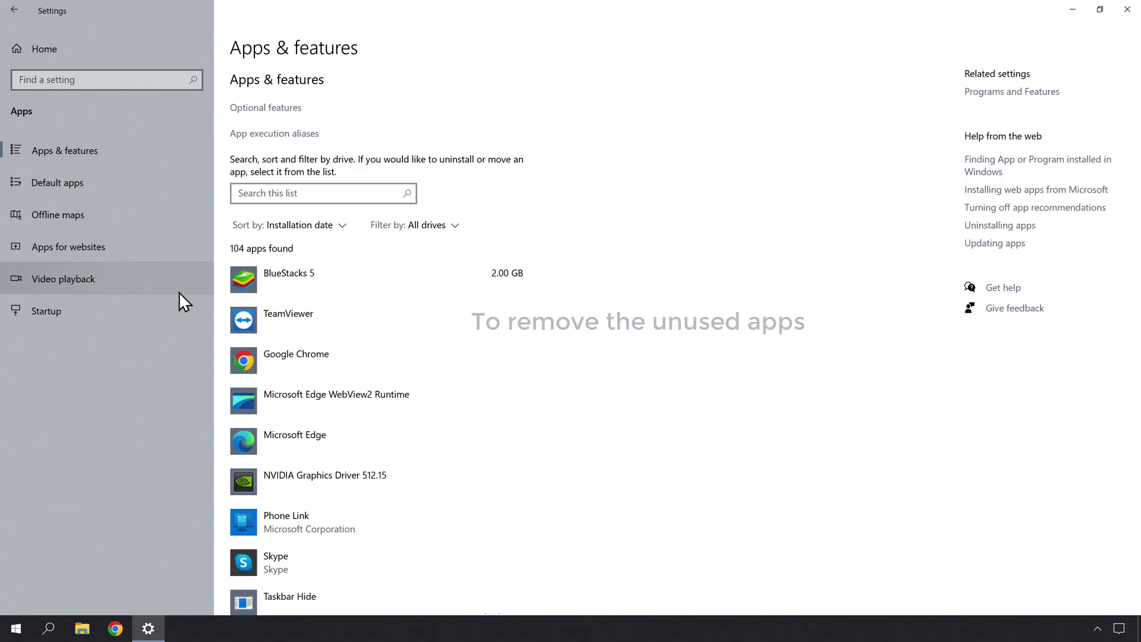
{"action": "left_click", "coordinate": [282, 277]}
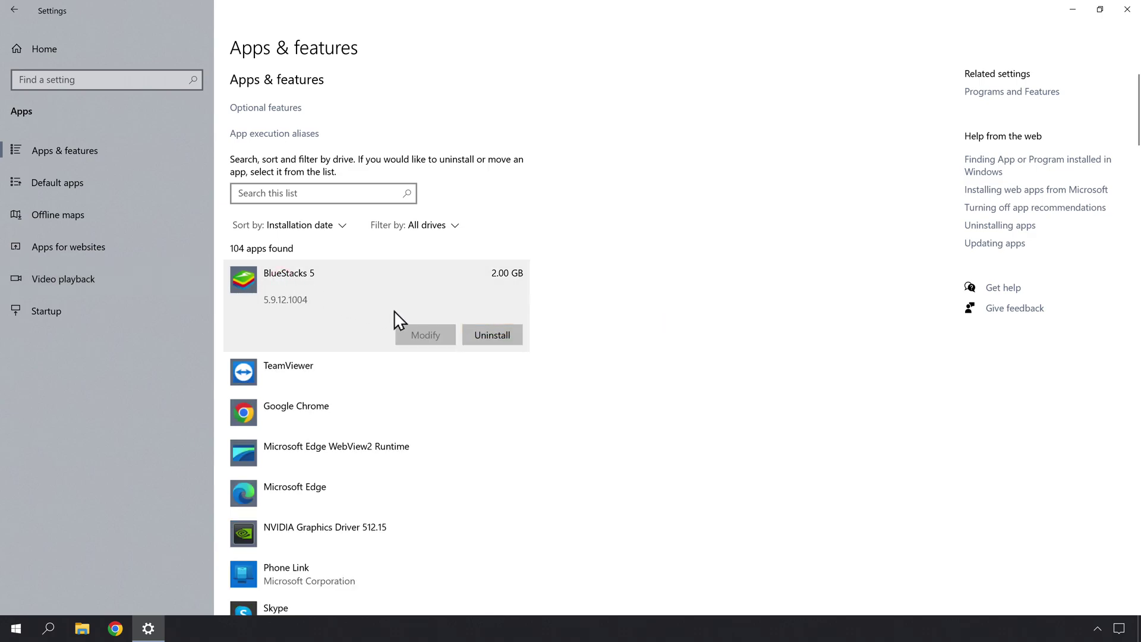
{"action": "left_click", "coordinate": [490, 337]}
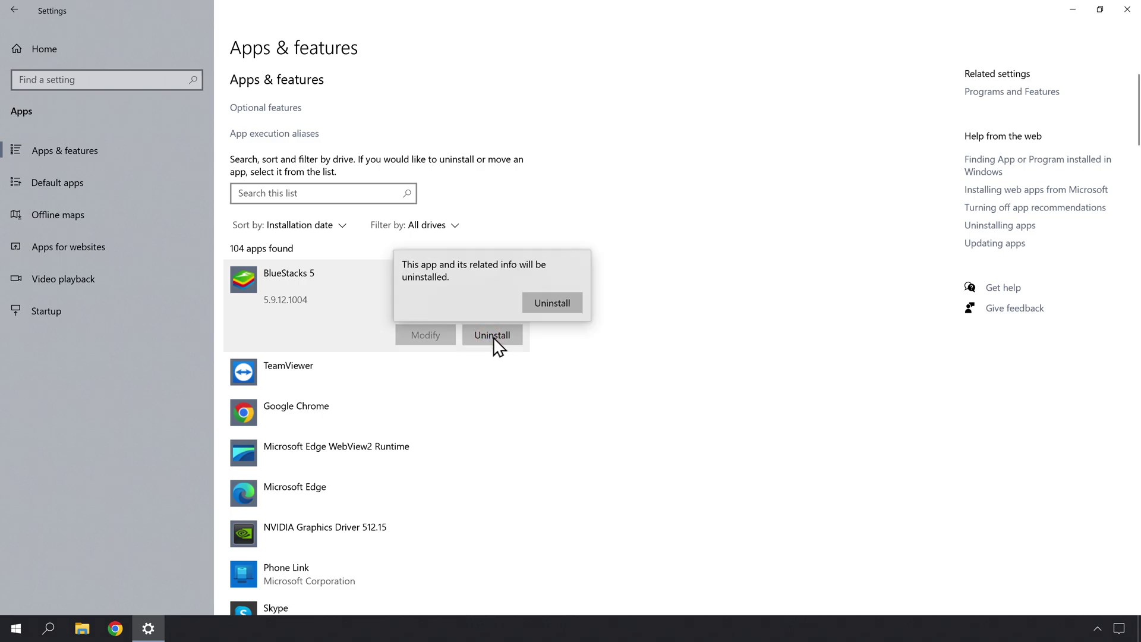
{"action": "left_click", "coordinate": [552, 308]}
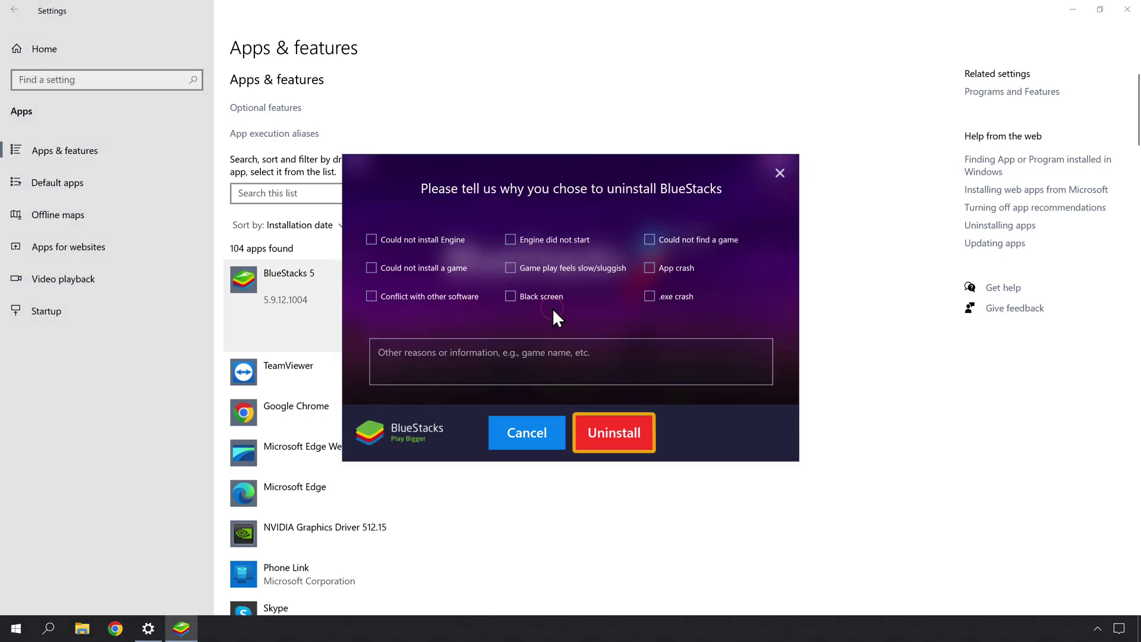
{"action": "left_click", "coordinate": [611, 444]}
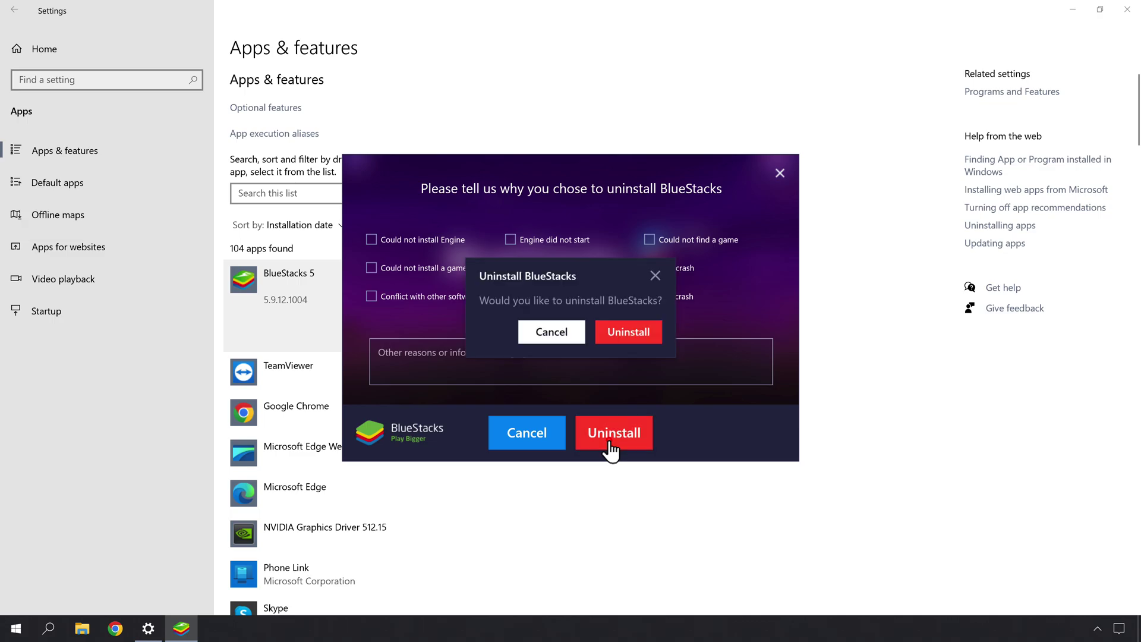
{"action": "left_click", "coordinate": [629, 339]}
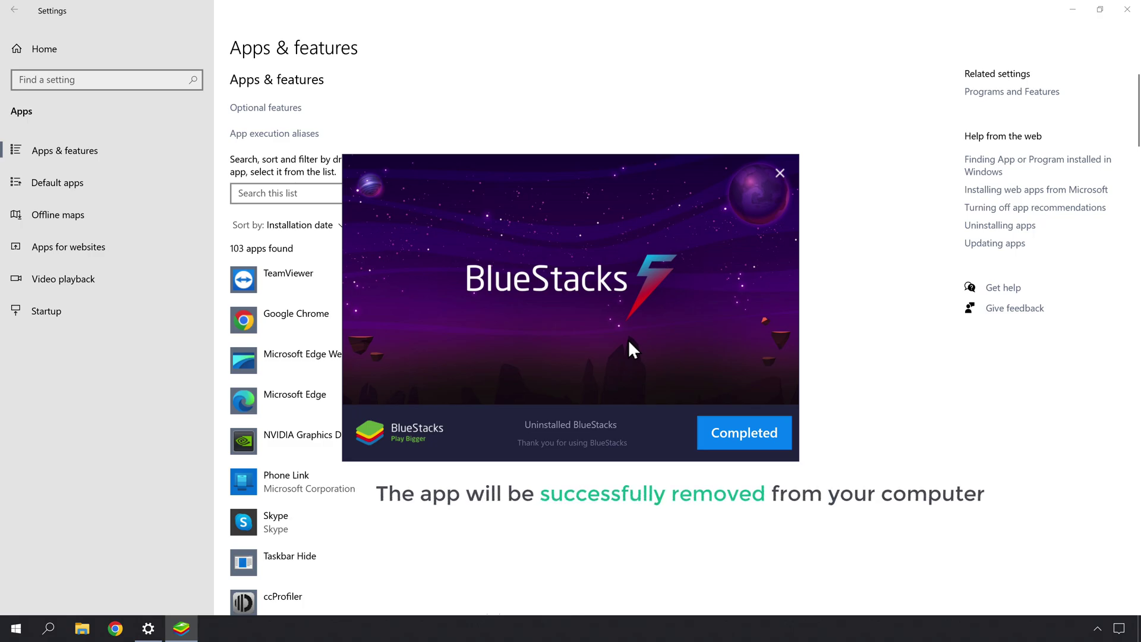
{"action": "left_click", "coordinate": [742, 442]}
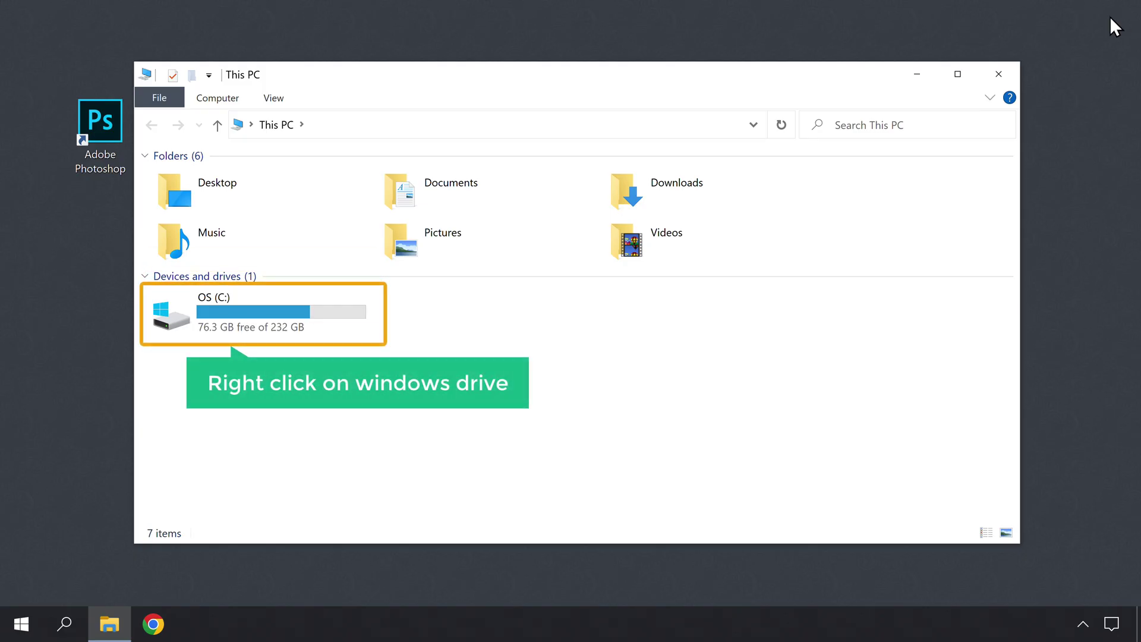
Step: Run Disk Clean-up on the OS (C:) drive, including system files, and permanently delete the selected files
{"action": "right_click", "coordinate": [212, 305]}
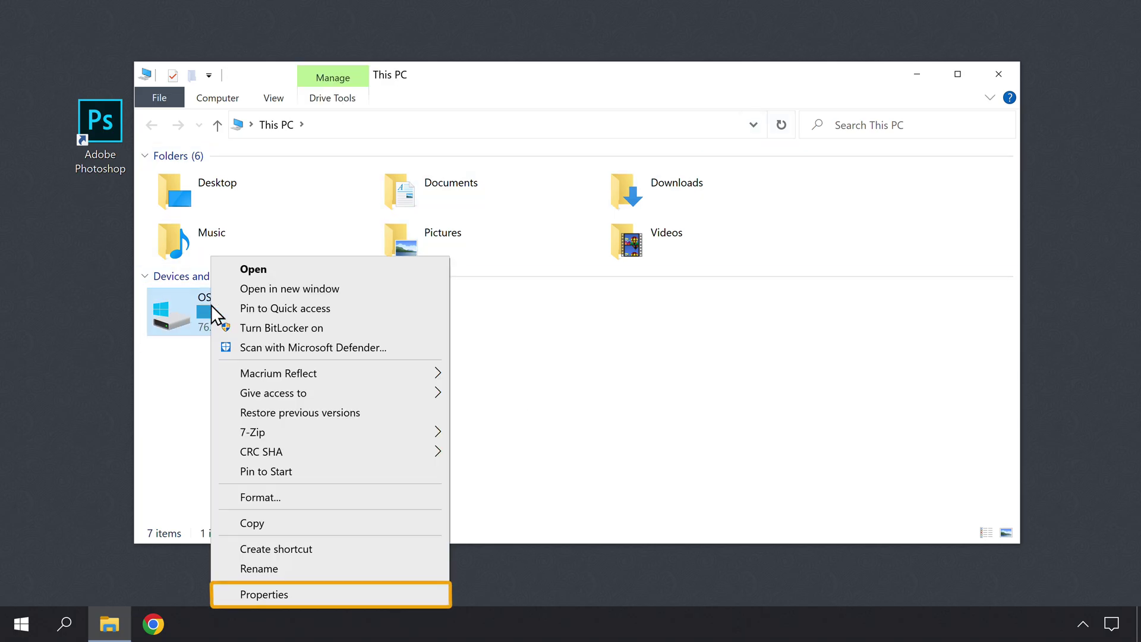
{"action": "left_click", "coordinate": [260, 601]}
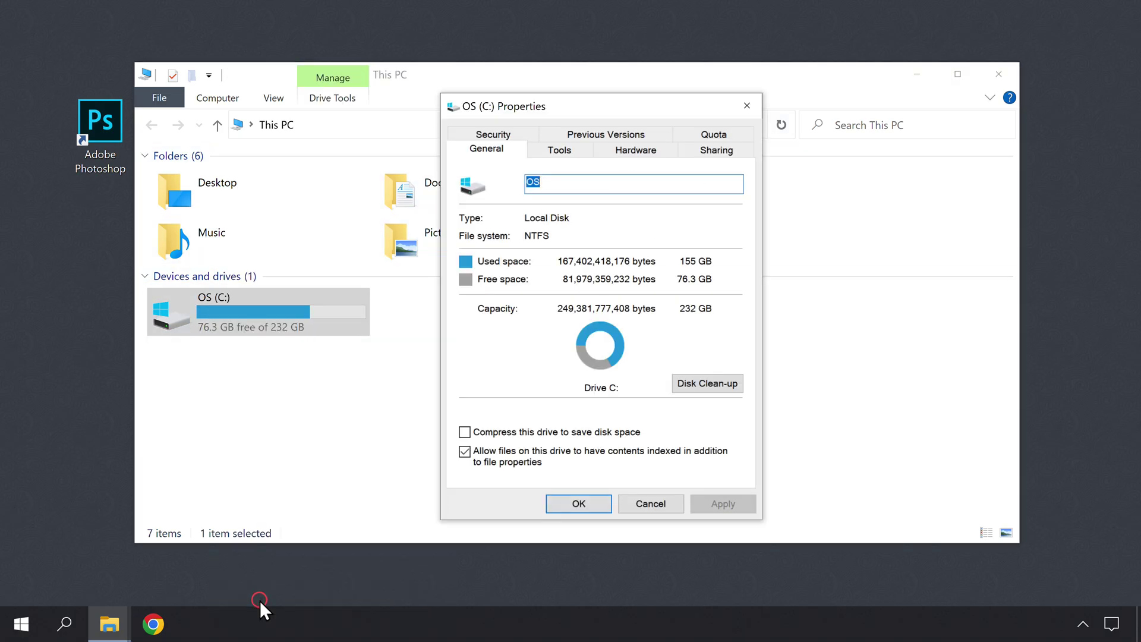
{"action": "left_click", "coordinate": [705, 388]}
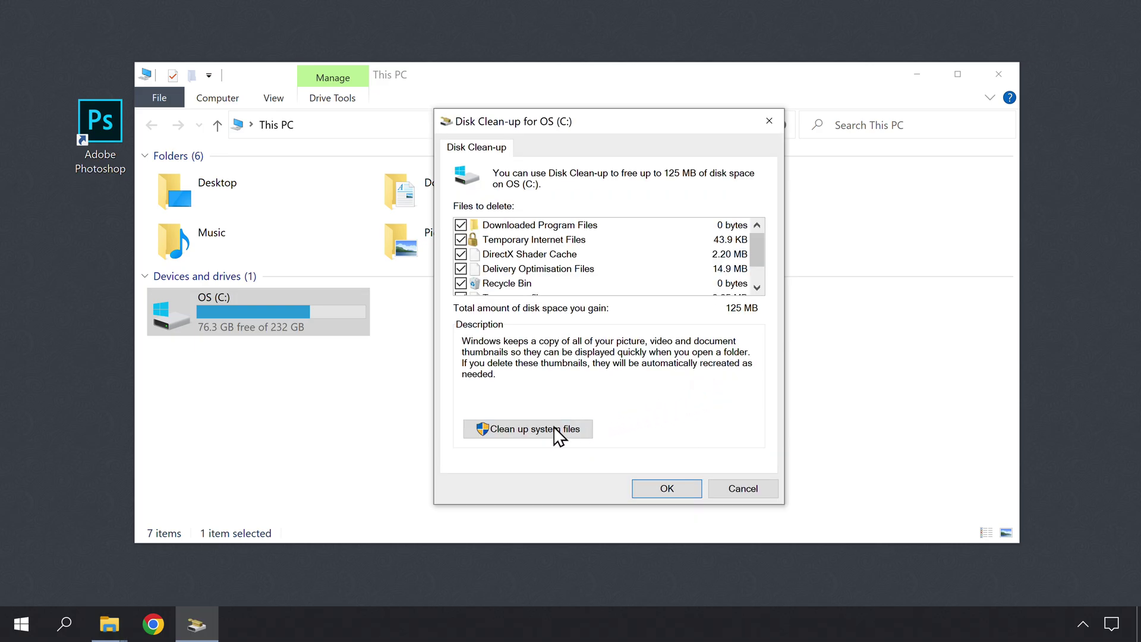
{"action": "left_click", "coordinate": [527, 430]}
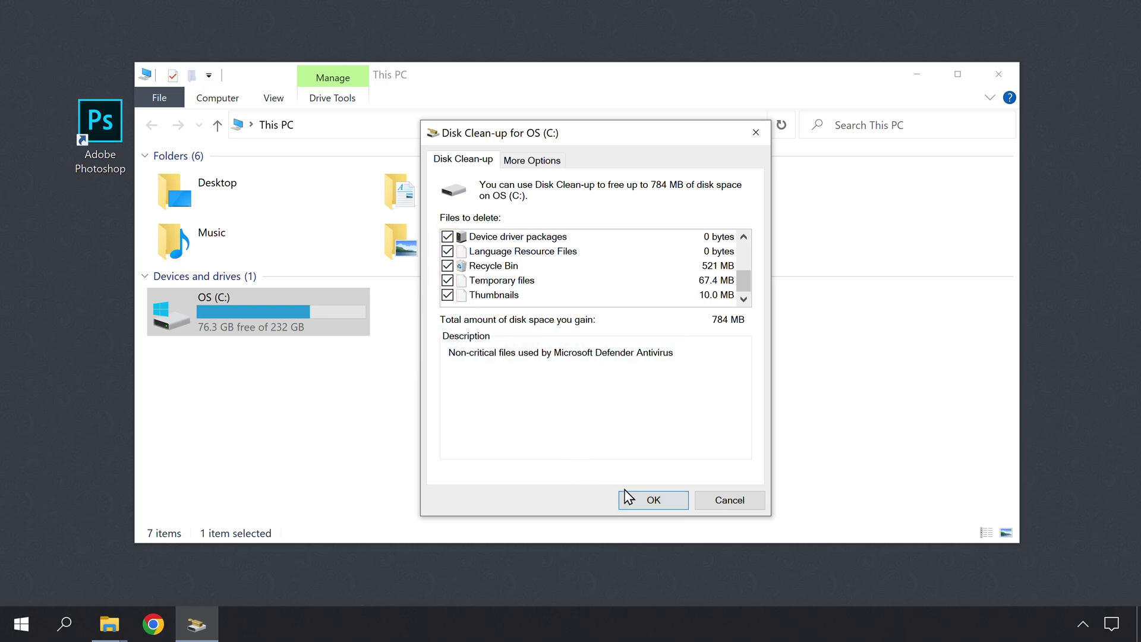
{"action": "left_click", "coordinate": [654, 502]}
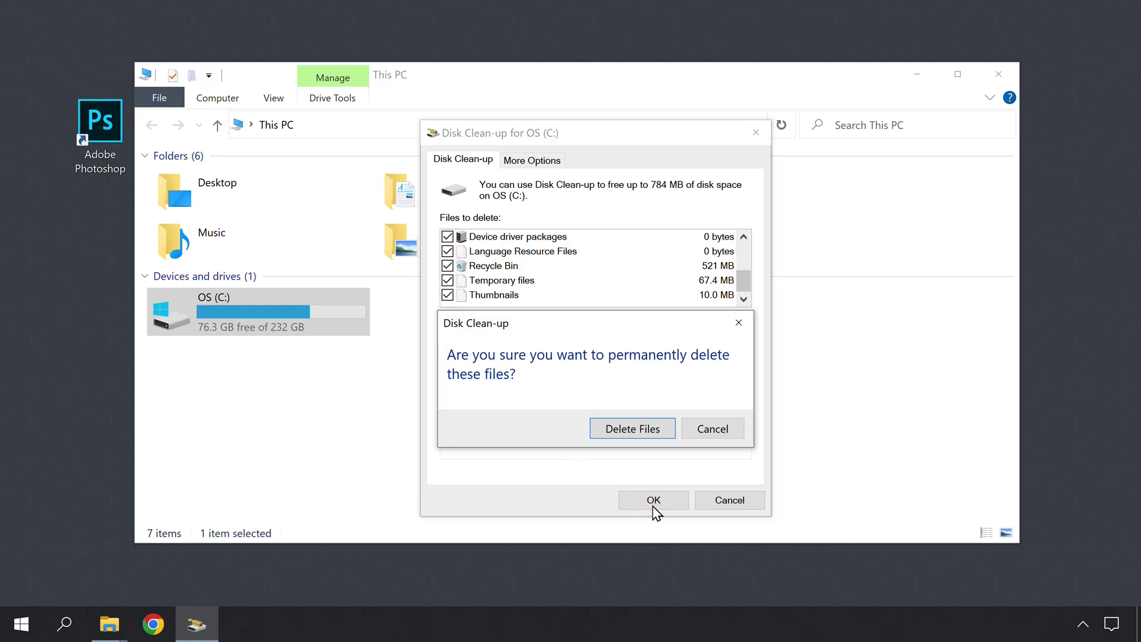
{"action": "left_click", "coordinate": [626, 440]}
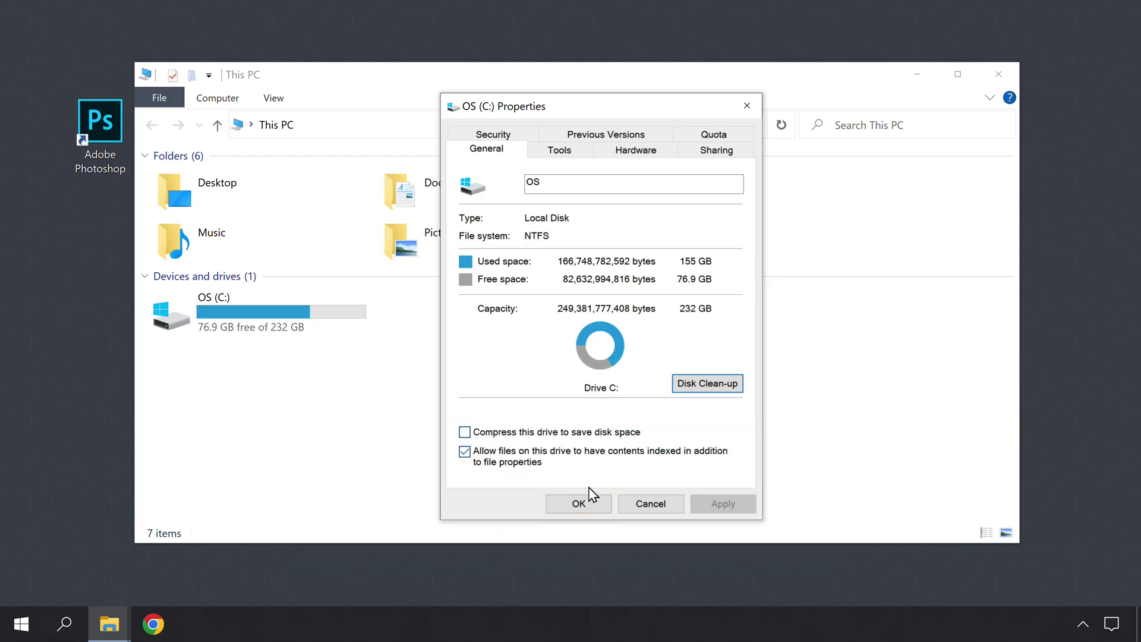
Step: Close the OS (C:) drive properties and the File Explorer window, and shut down the computer
{"action": "left_click", "coordinate": [576, 509]}
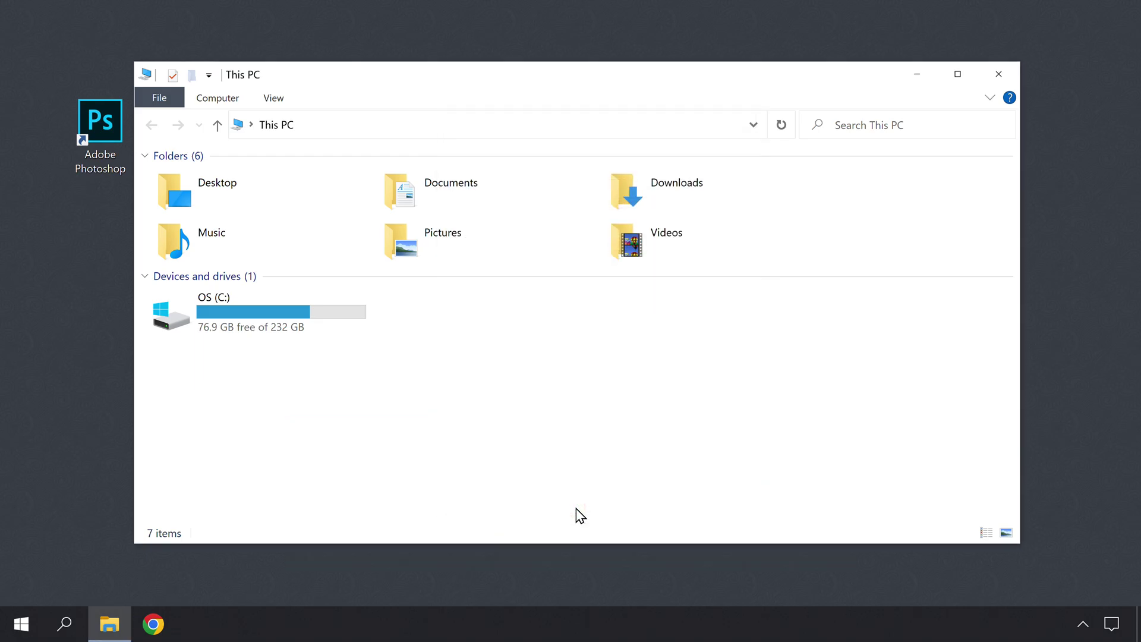
{"action": "key", "text": "alt+F4"}
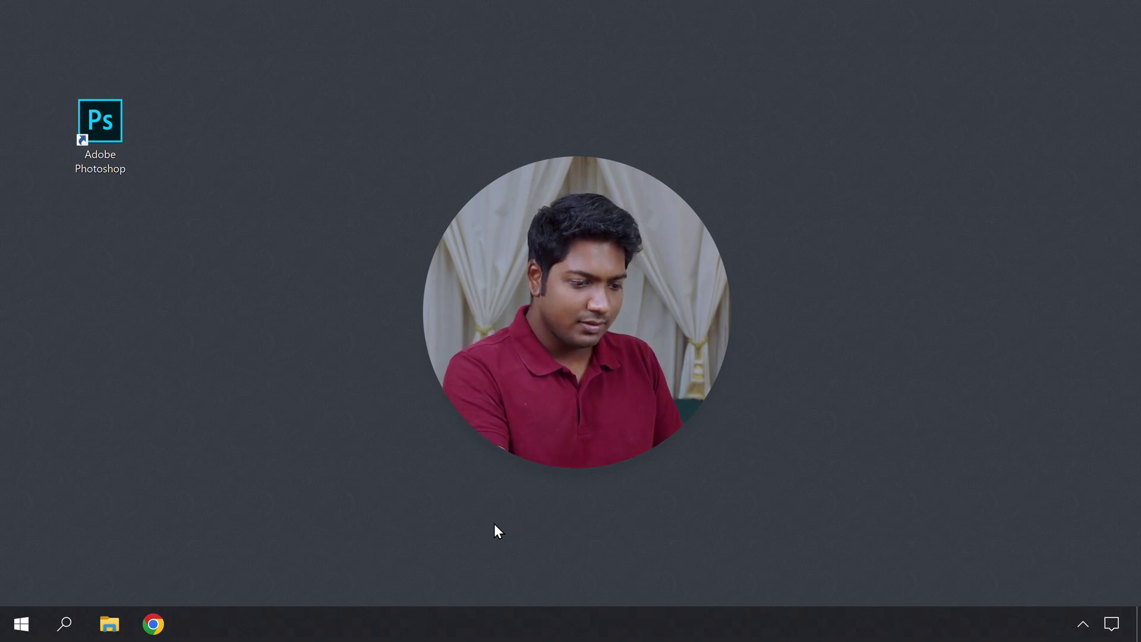
{"action": "left_click", "coordinate": [22, 623]}
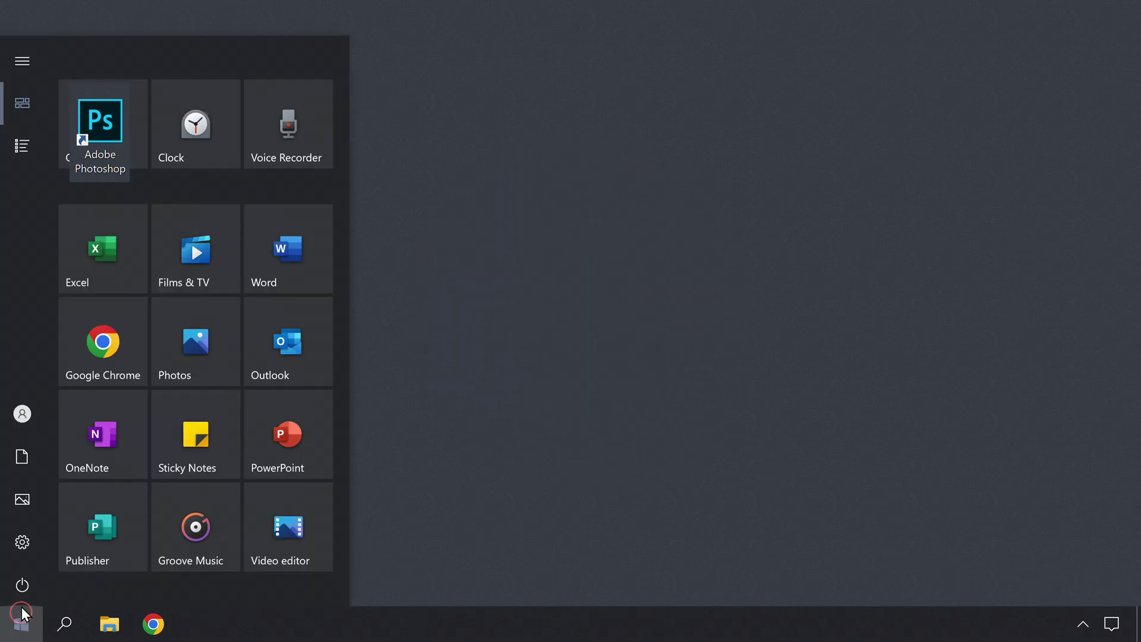
{"action": "left_click", "coordinate": [21, 575]}
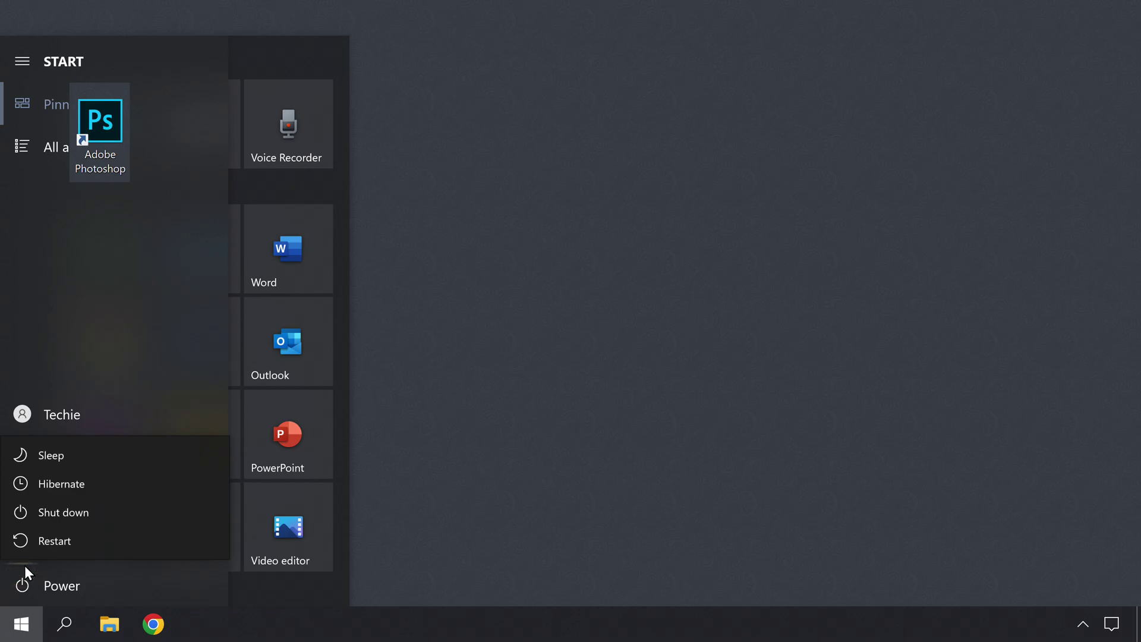
{"action": "left_click", "coordinate": [24, 518]}
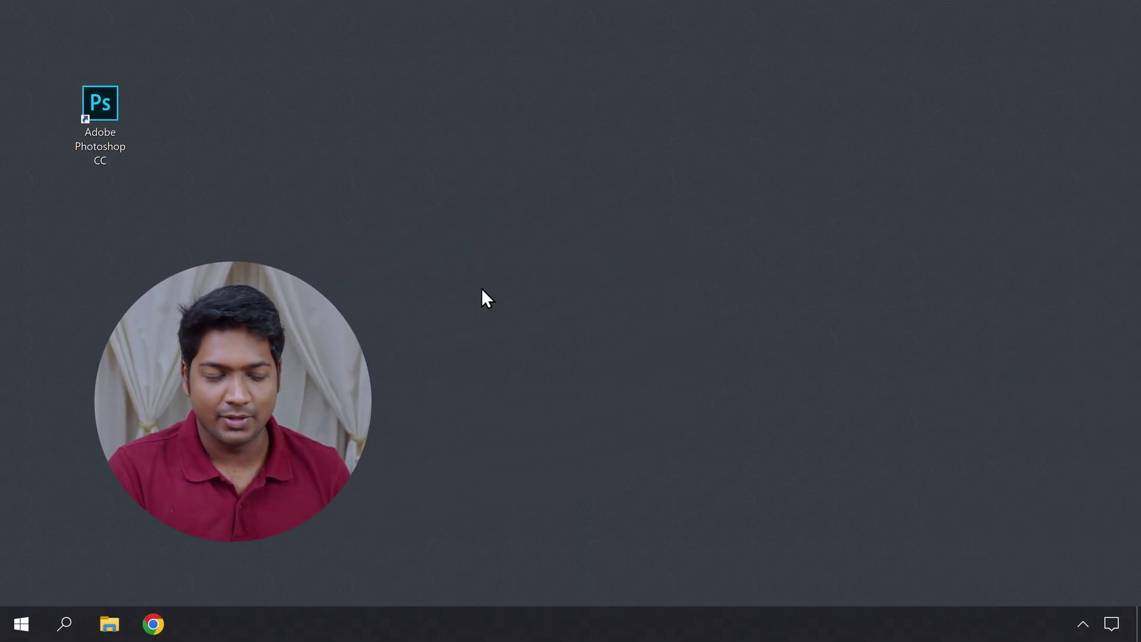
Step: Launch Adobe Photoshop from its desktop shortcut and examine the computer's resource usage in Task Manager
{"action": "double_click", "coordinate": [98, 102]}
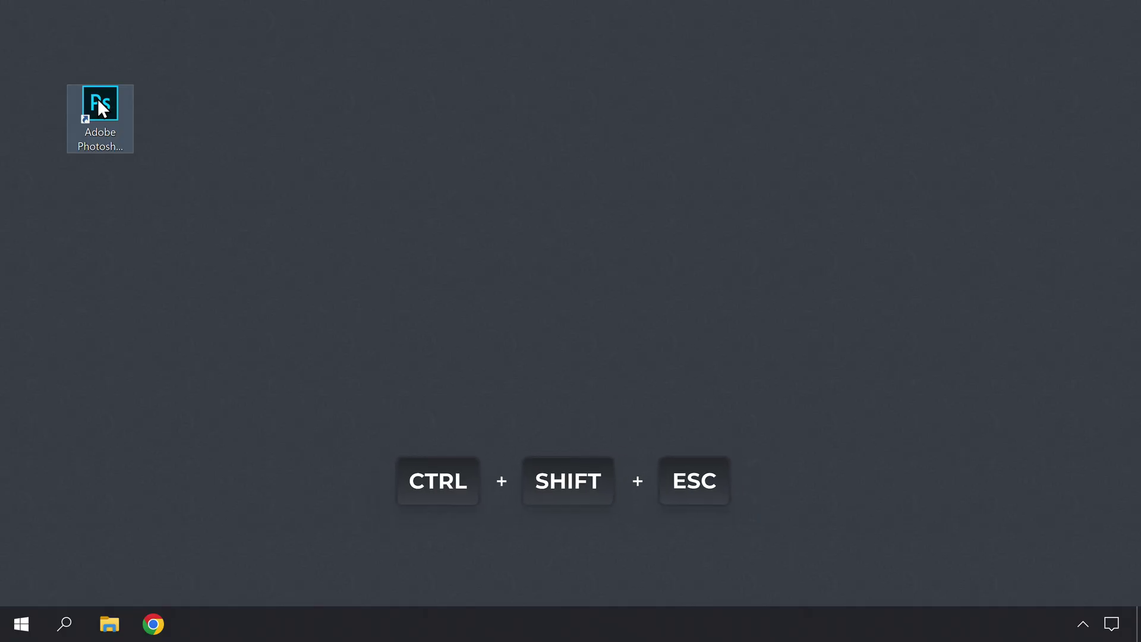
{"action": "key", "text": "ctrl+shift+Escape"}
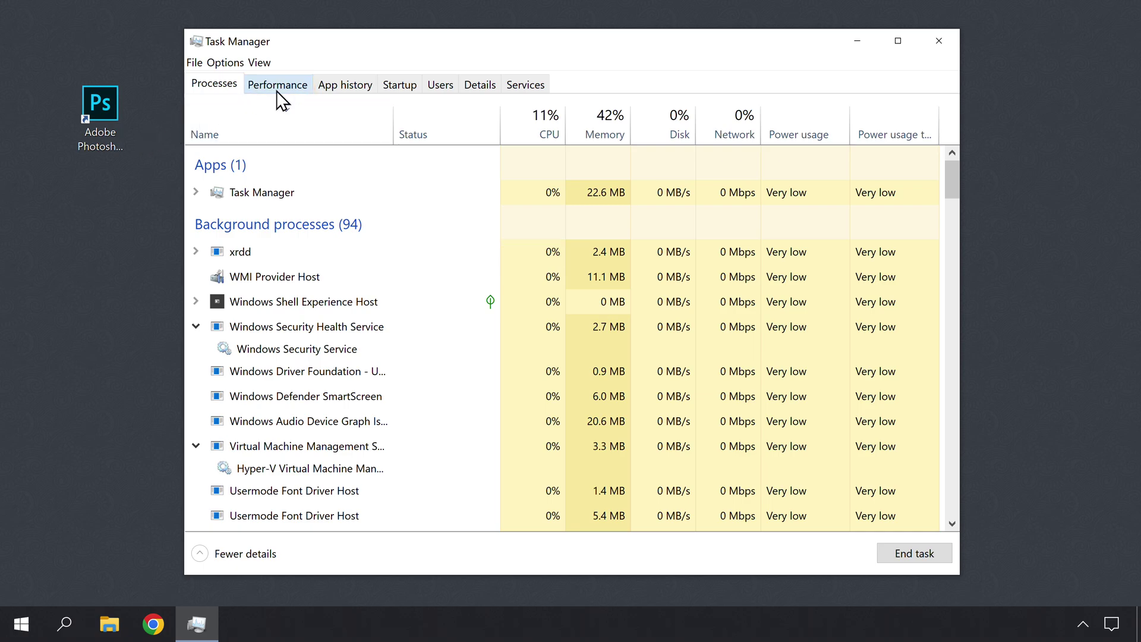
{"action": "left_click", "coordinate": [277, 89]}
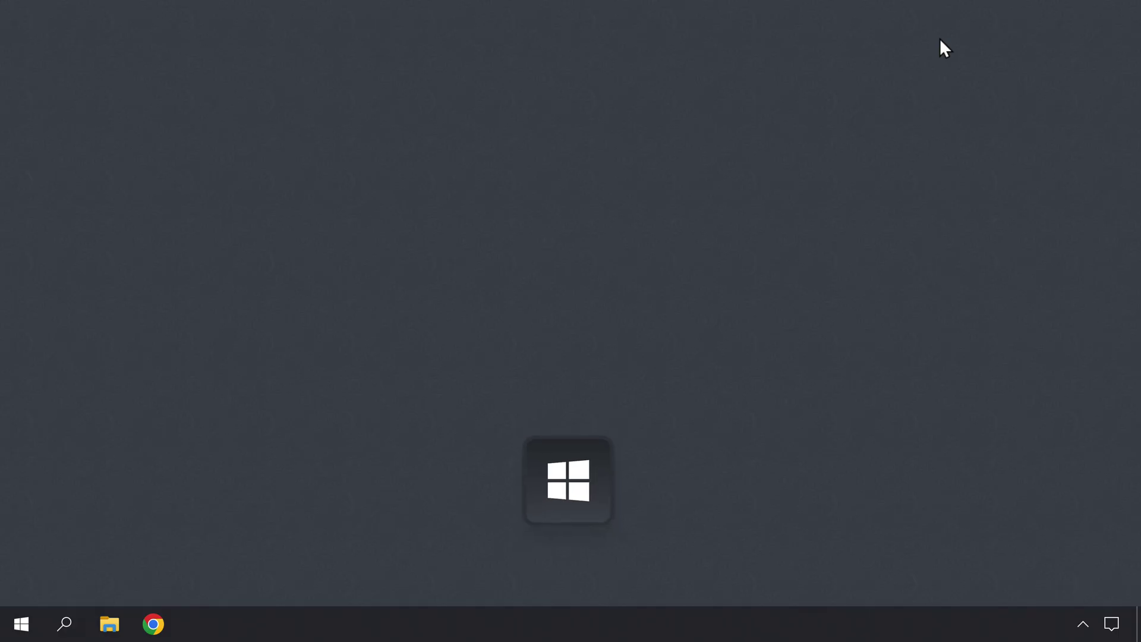
Step: Set up a System Restore of the OS (C:) drive to RestorePoint1, up to the wizard's confirmation page
{"action": "key", "text": "super"}
{"action": "type", "text": "Restore Point"}
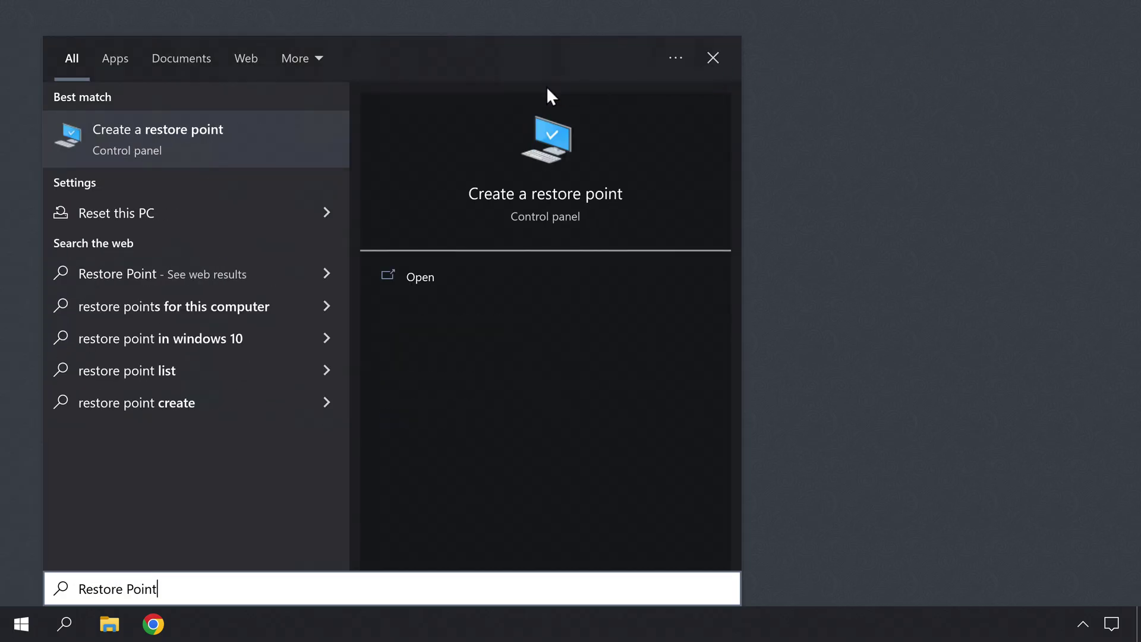
{"action": "left_click", "coordinate": [130, 138]}
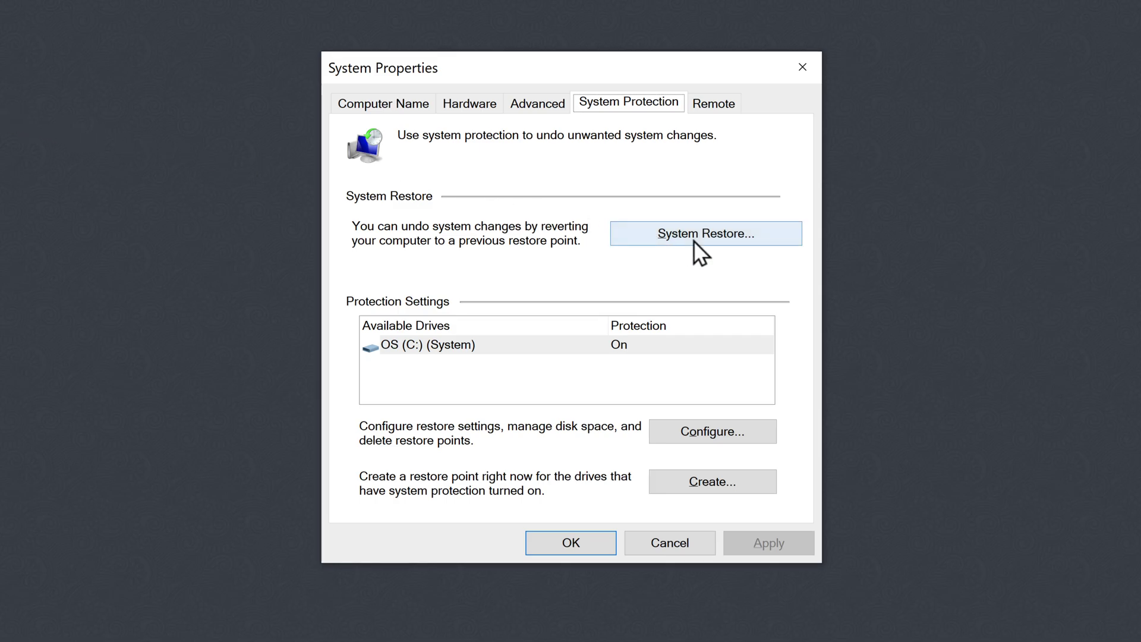
{"action": "left_click", "coordinate": [693, 240]}
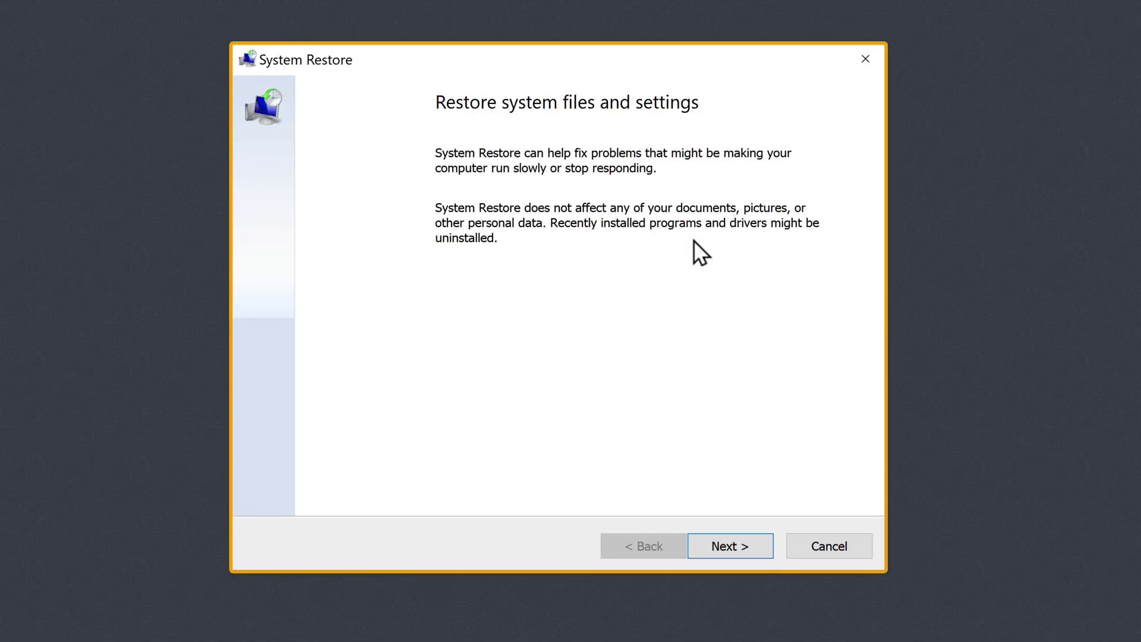
{"action": "left_click", "coordinate": [723, 553]}
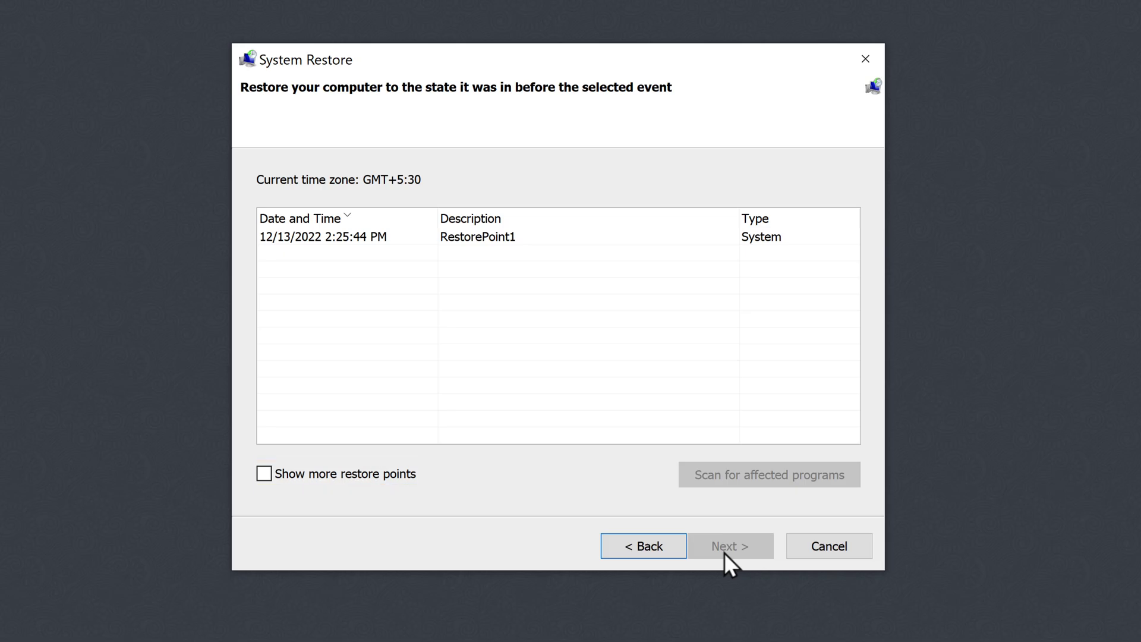
{"action": "left_click", "coordinate": [510, 240]}
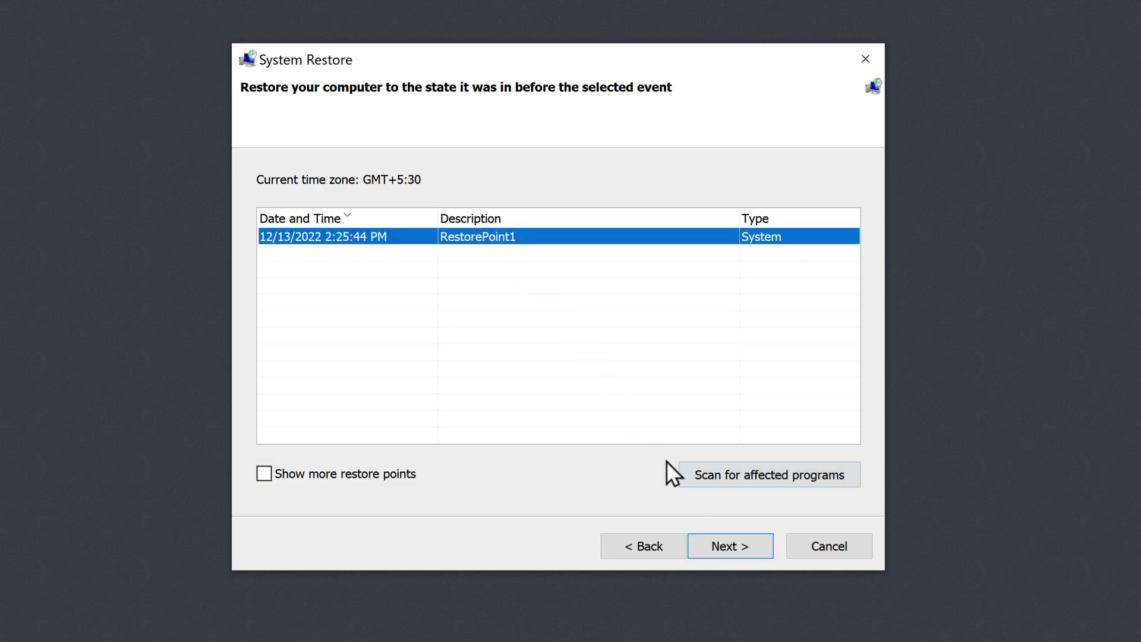
{"action": "left_click", "coordinate": [733, 555]}
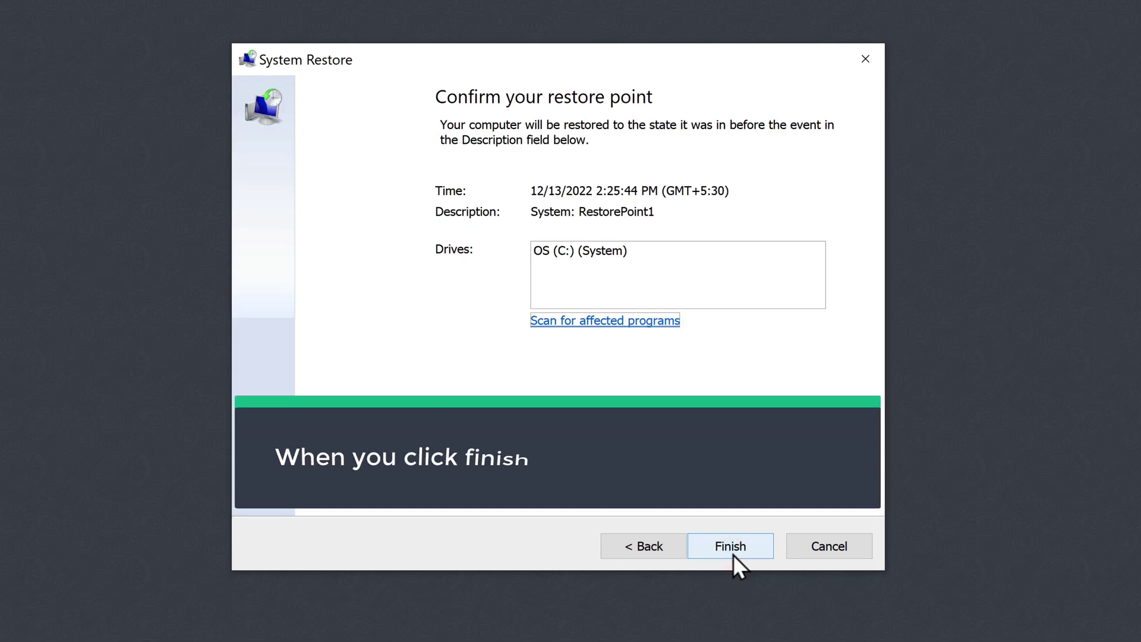
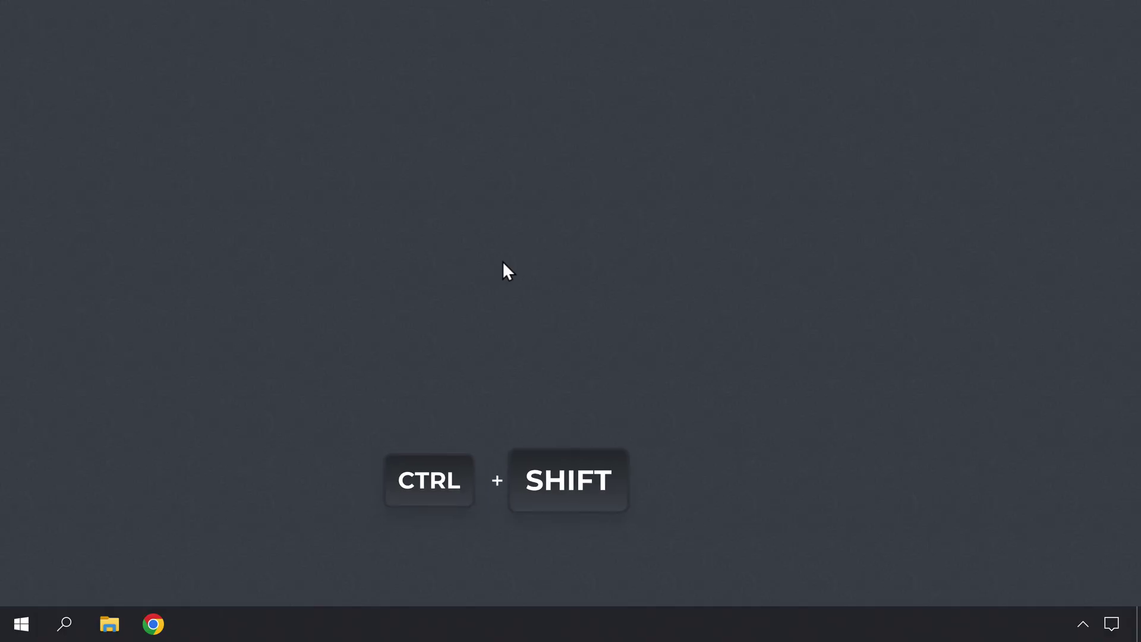
Step: Check in Task Manager's performance data whether Disk 0 (C:) is an HDD or an SSD
{"action": "key", "text": "ctrl+shift+Escape"}
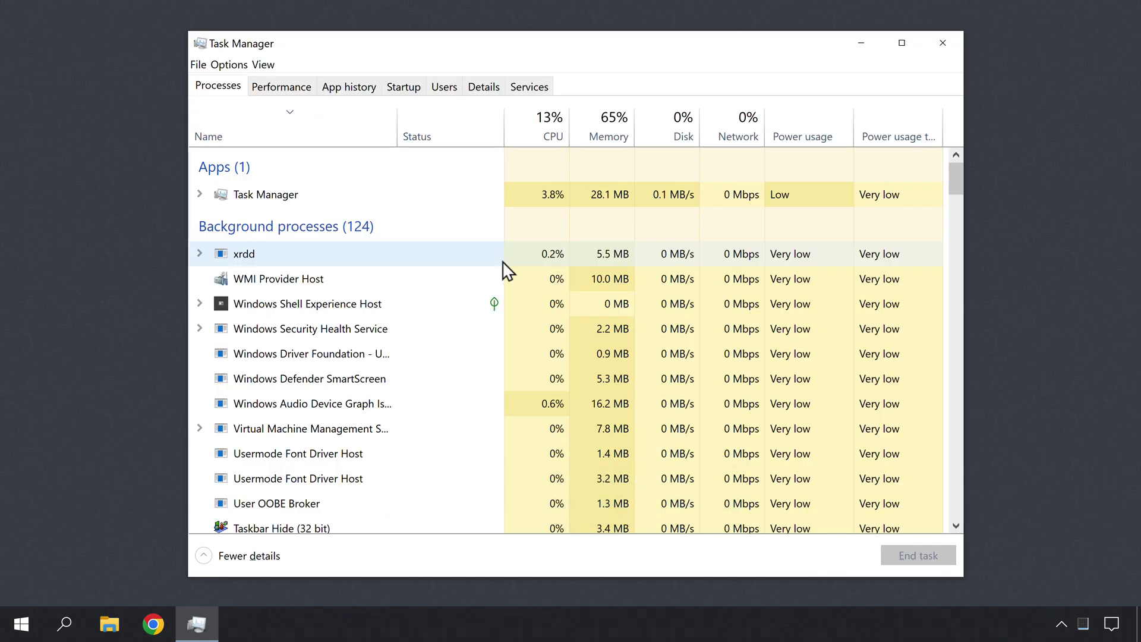
{"action": "left_click", "coordinate": [277, 93]}
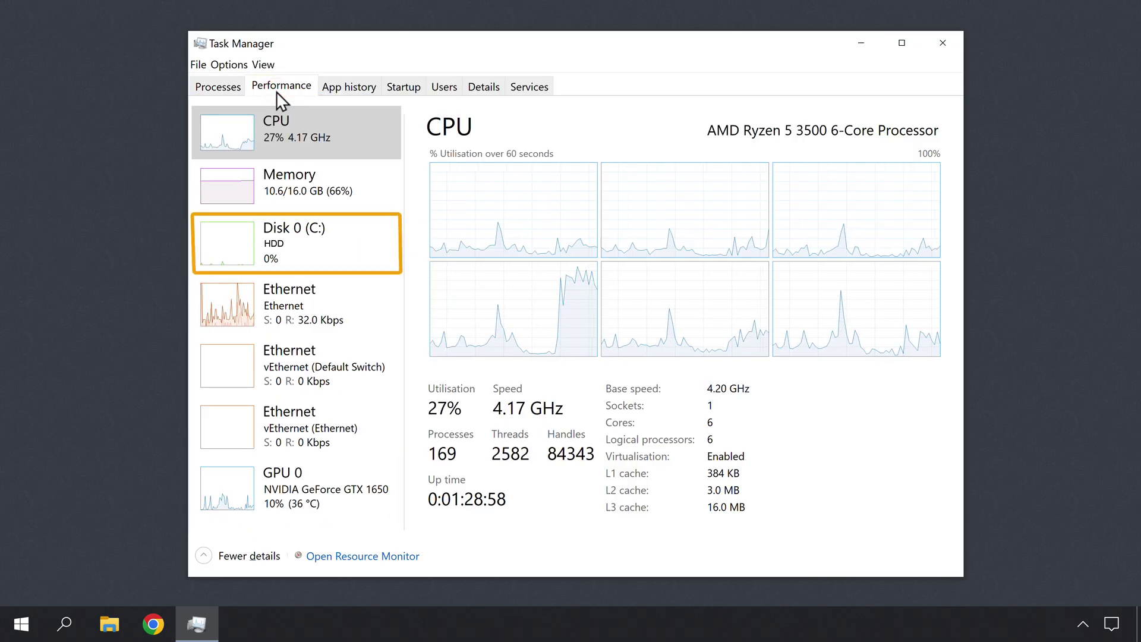
{"action": "left_click", "coordinate": [296, 241]}
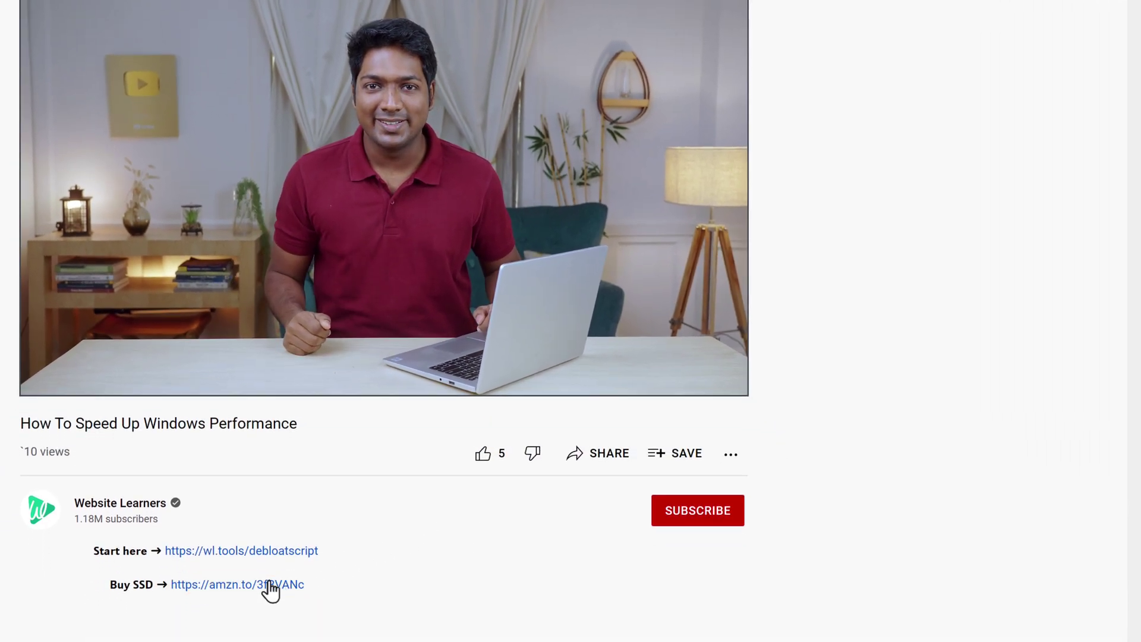
Step: Follow the video description's Amazon links and start buying the Crucial BX500 240GB SSD and the black EYOOLD SATA to USB cable
{"action": "left_click", "coordinate": [233, 592]}
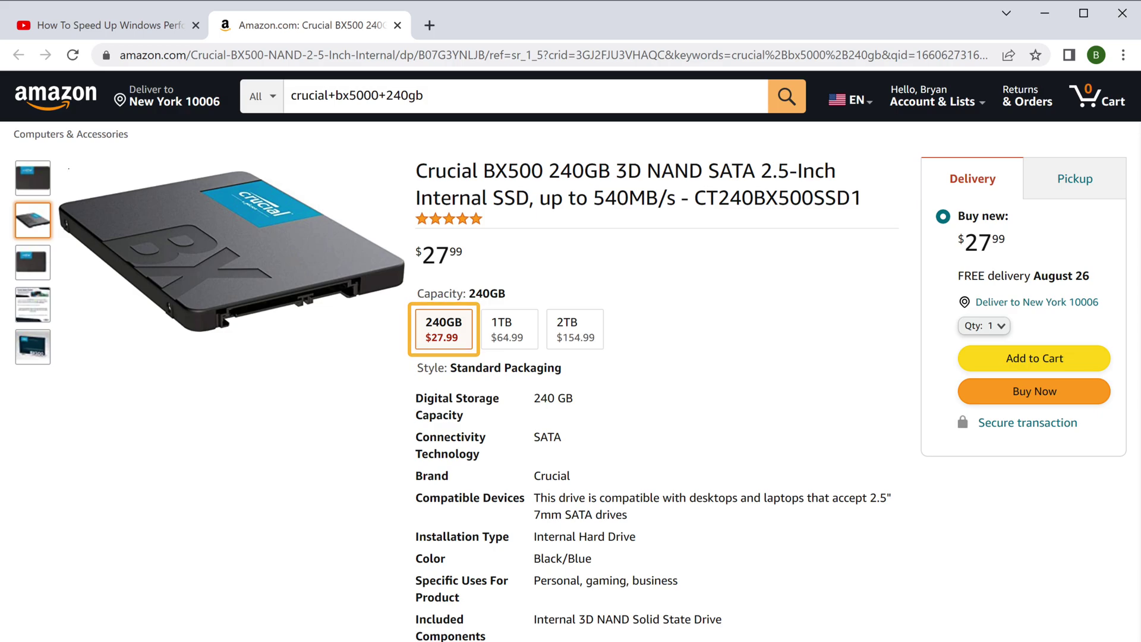
{"action": "left_click", "coordinate": [1034, 398]}
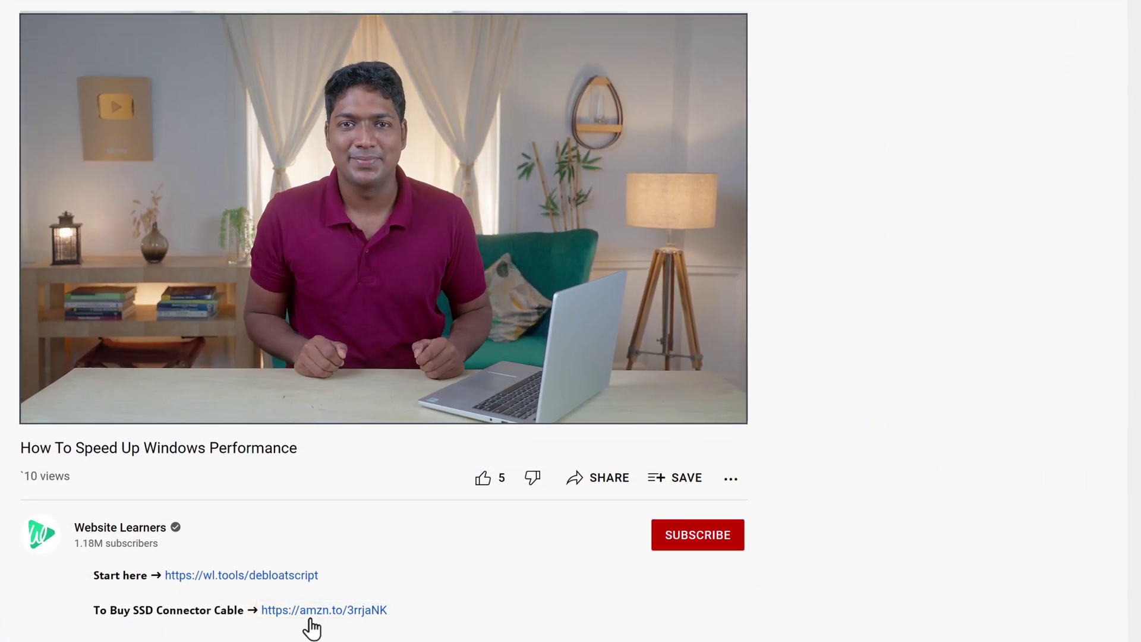
{"action": "left_click", "coordinate": [310, 618]}
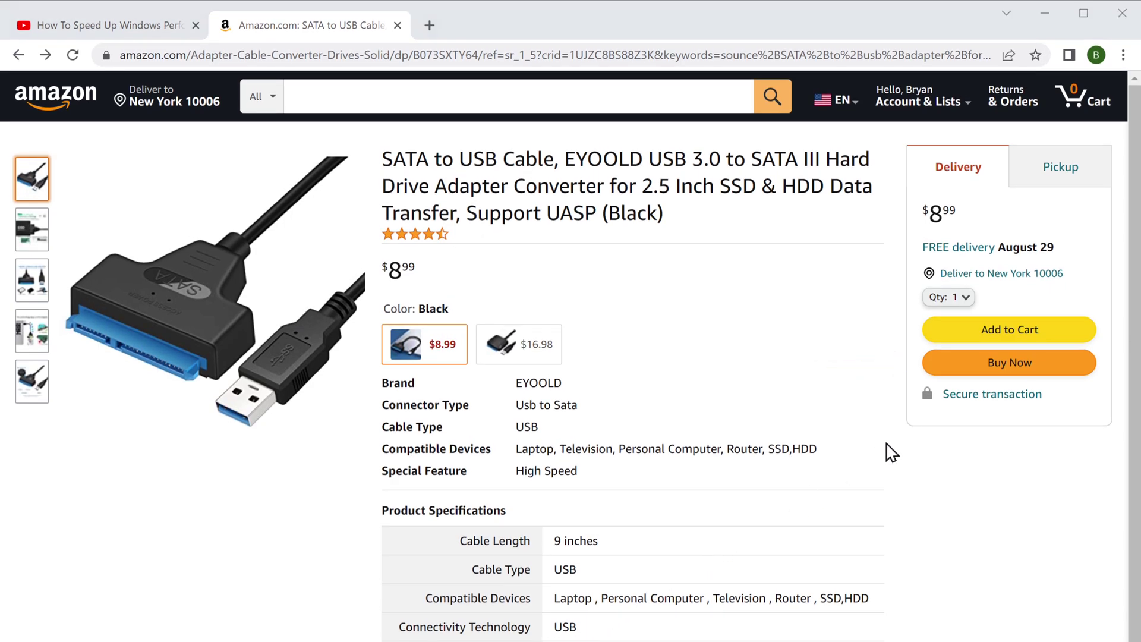
{"action": "left_click", "coordinate": [1005, 373]}
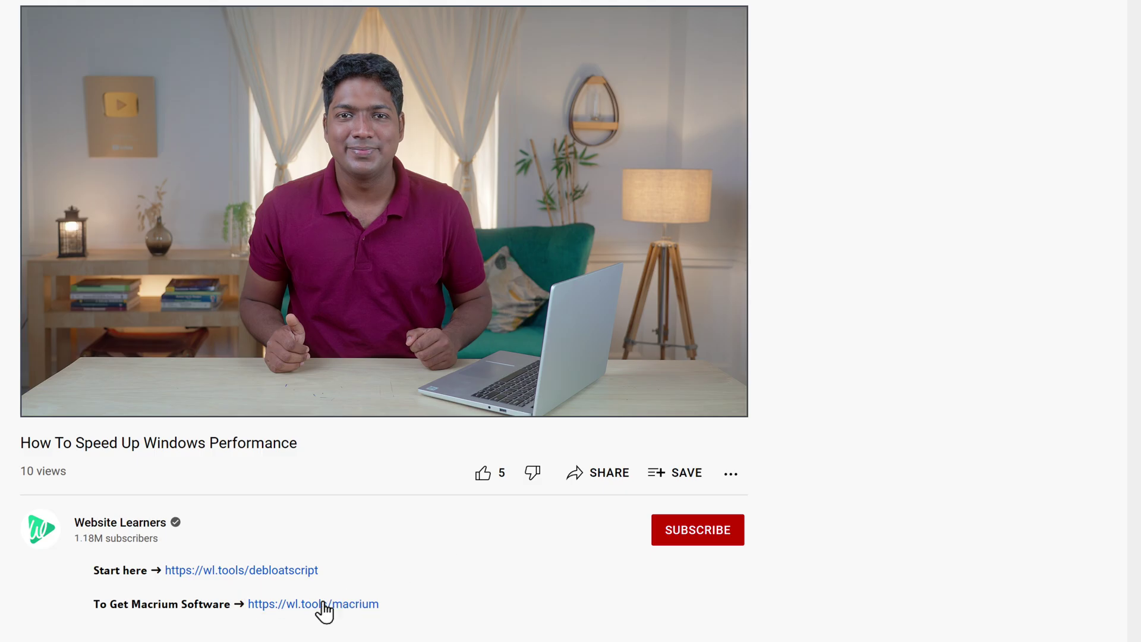
Step: Download the home edition of Macrium Reflect 8 Free from the linked Macrium site with a personal free license
{"action": "left_click", "coordinate": [308, 613]}
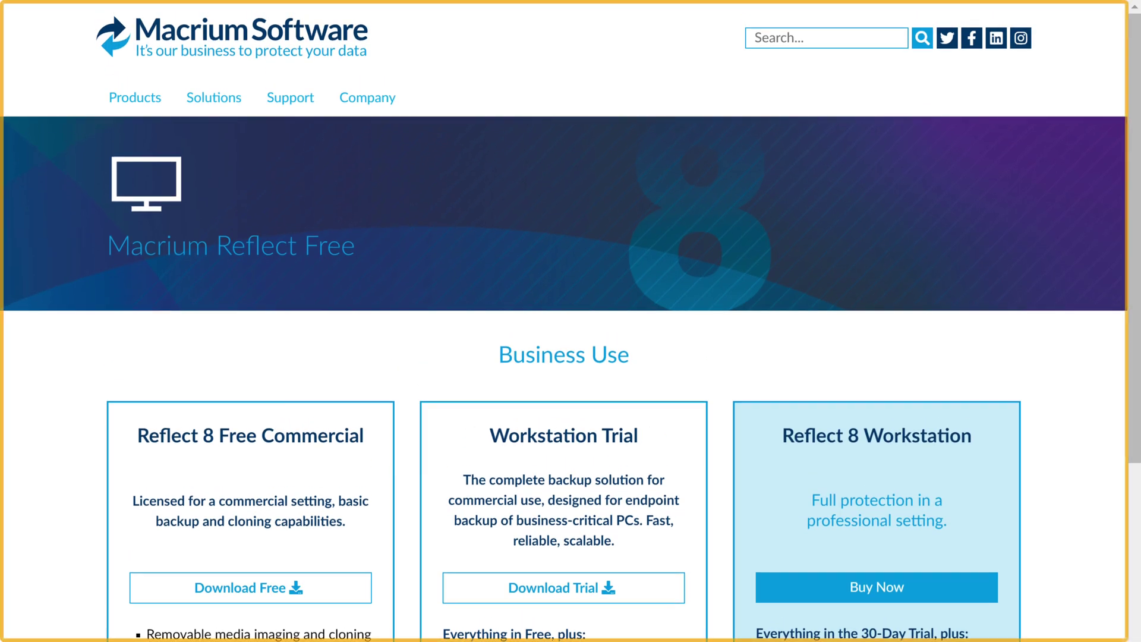
{"action": "scroll", "coordinate": [570, 321], "scroll_direction": "down", "scroll_amount": 9}
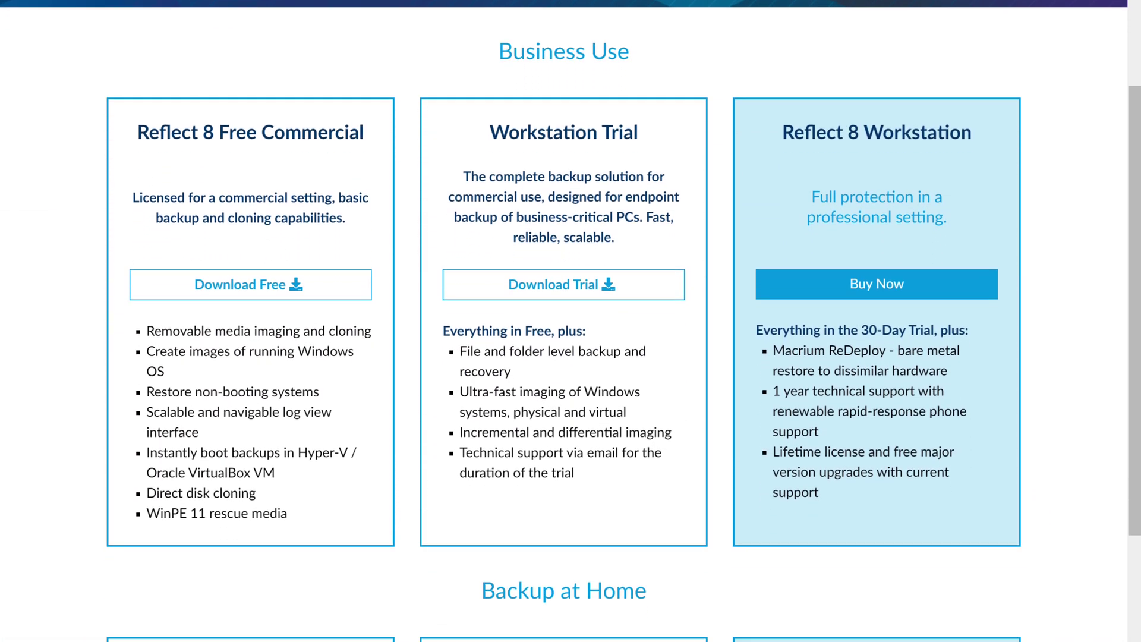
{"action": "scroll", "coordinate": [309, 511], "scroll_direction": "down", "scroll_amount": 4}
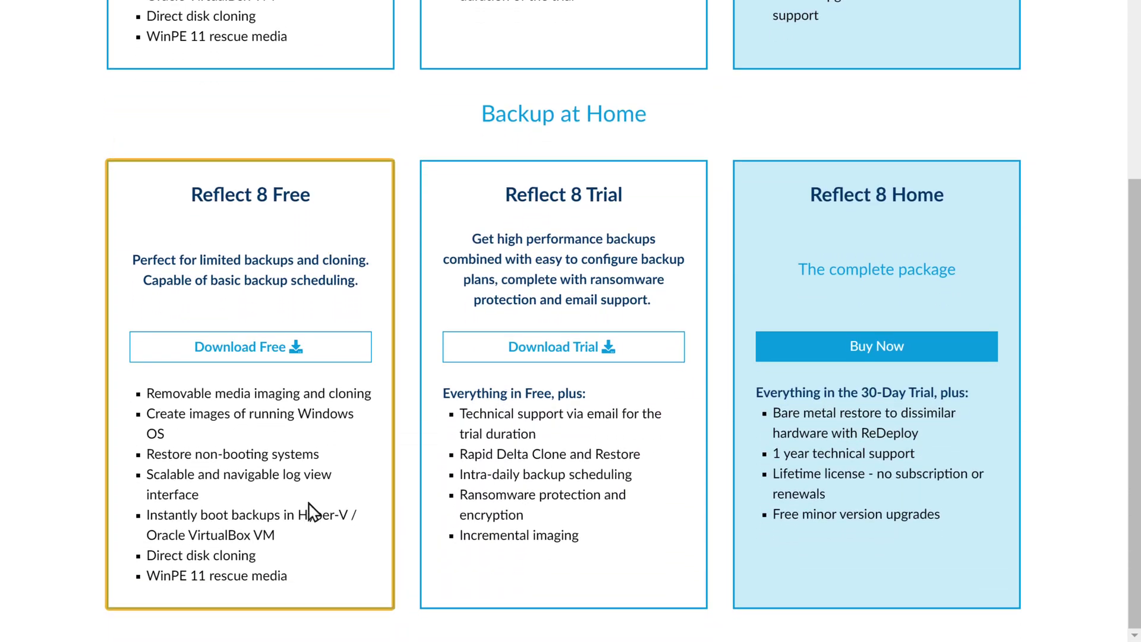
{"action": "left_click", "coordinate": [244, 357]}
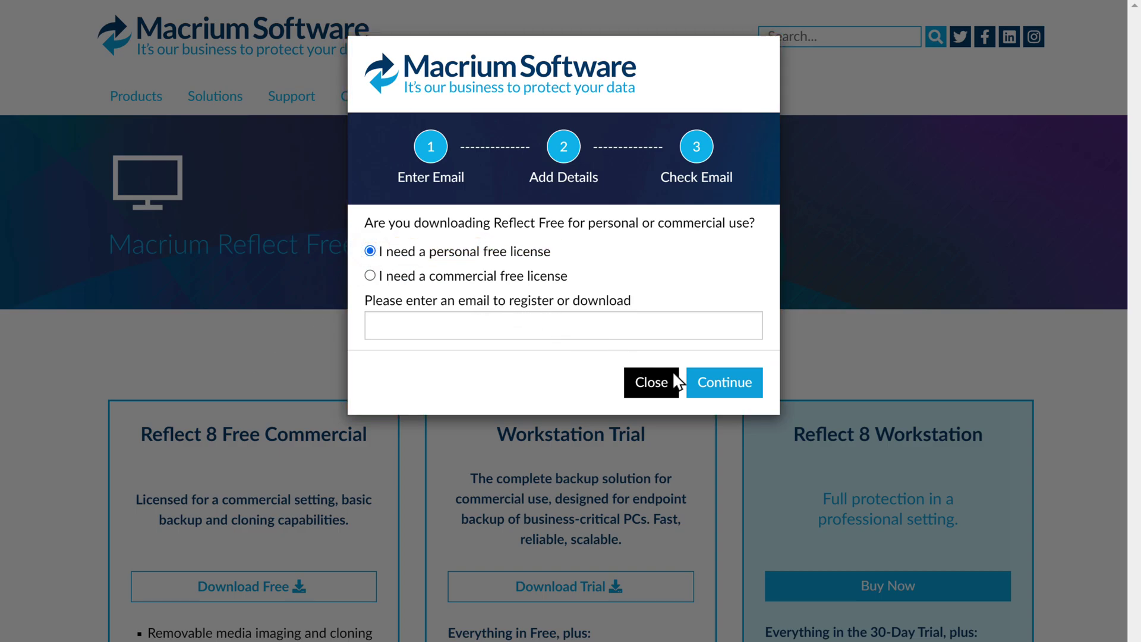
{"action": "left_click", "coordinate": [725, 384]}
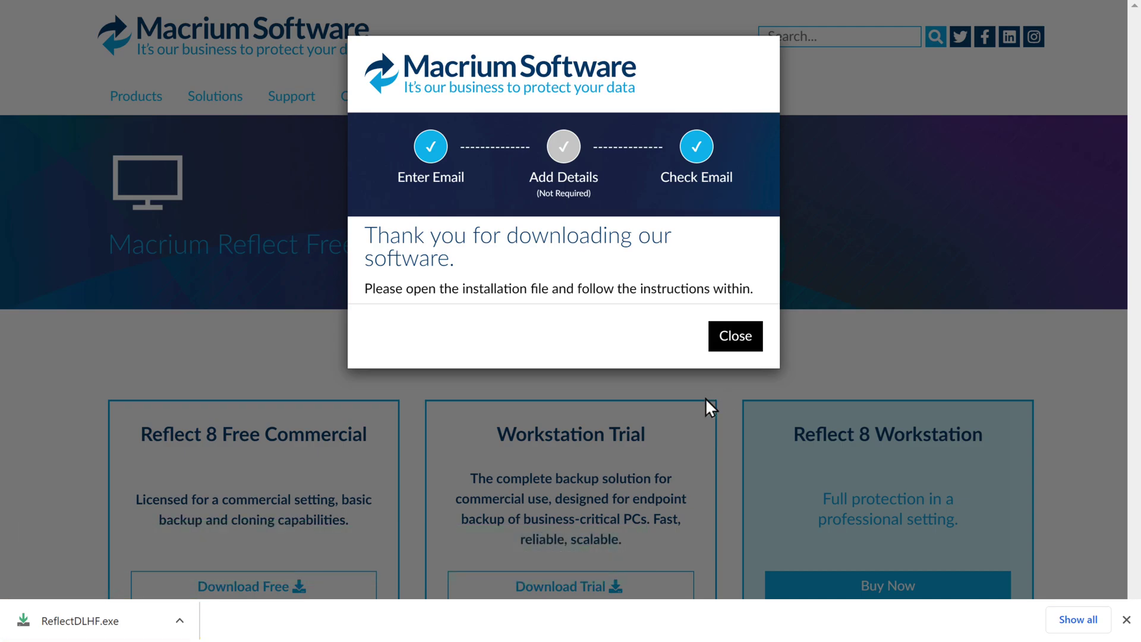
Step: Run ReflectDLHF.exe to download the Free installer to C:\Users\Downloads, and accept the End-User License Agreement in its setup
{"action": "left_click", "coordinate": [60, 631]}
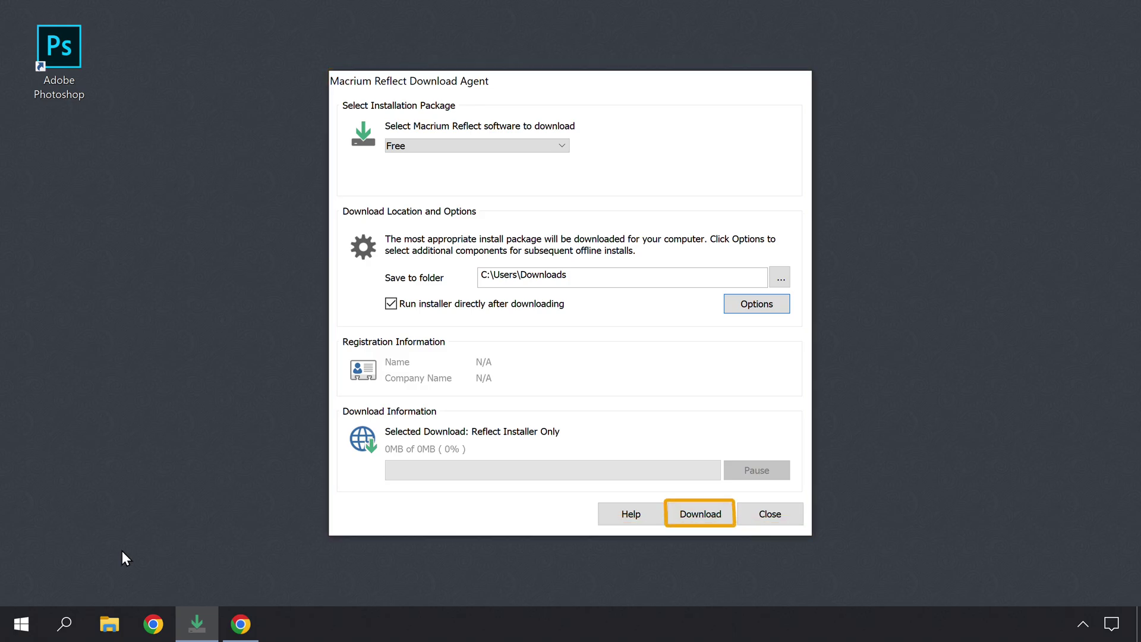
{"action": "left_click", "coordinate": [695, 517]}
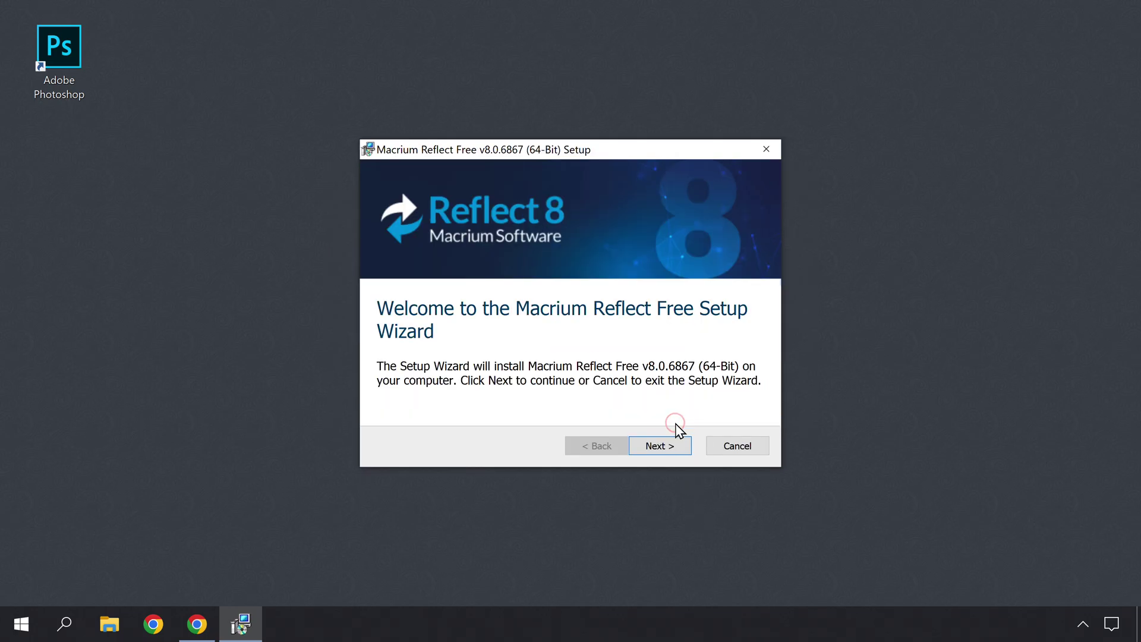
{"action": "left_click", "coordinate": [657, 452]}
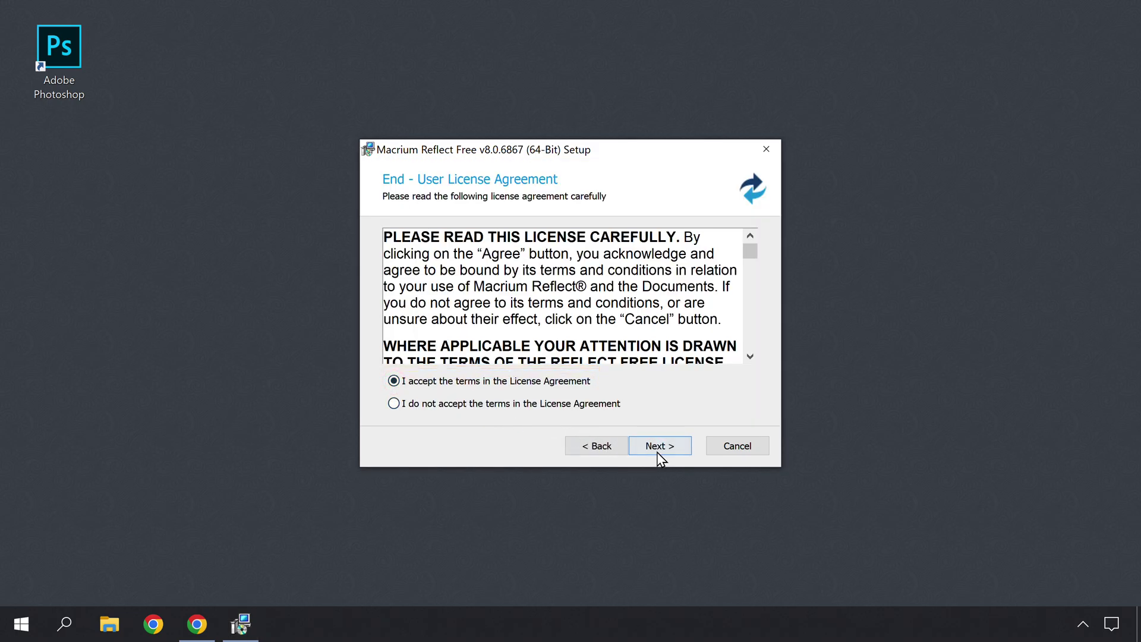
{"action": "left_click", "coordinate": [658, 450]}
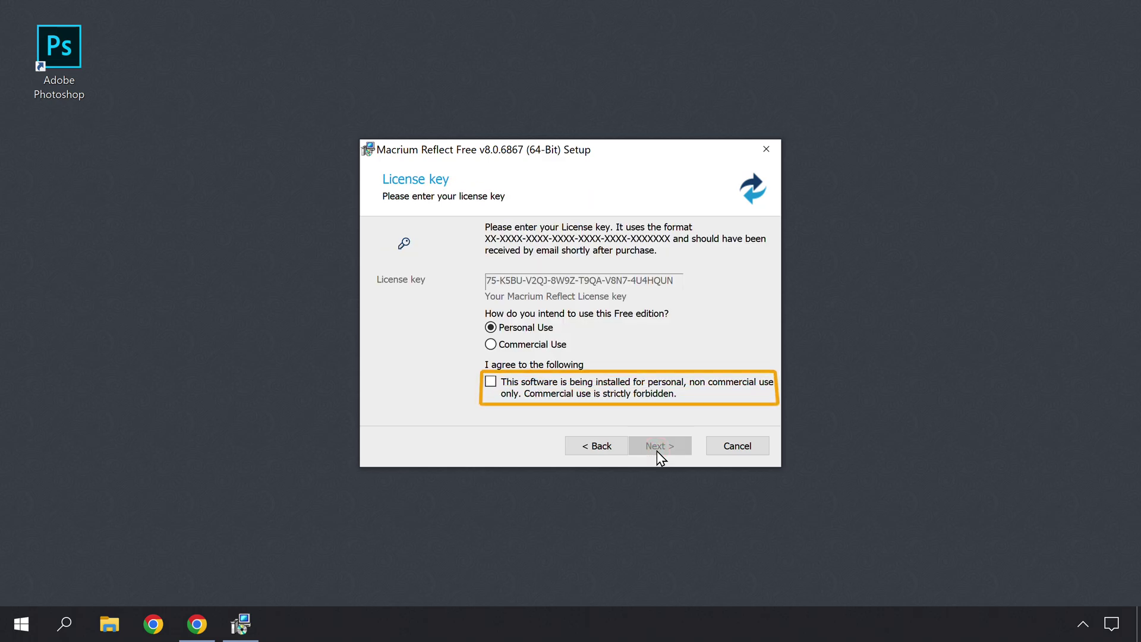
Step: Agree to personal, non-commercial use of Macrium Reflect Free and continue setup without registering the installation
{"action": "left_click", "coordinate": [490, 382]}
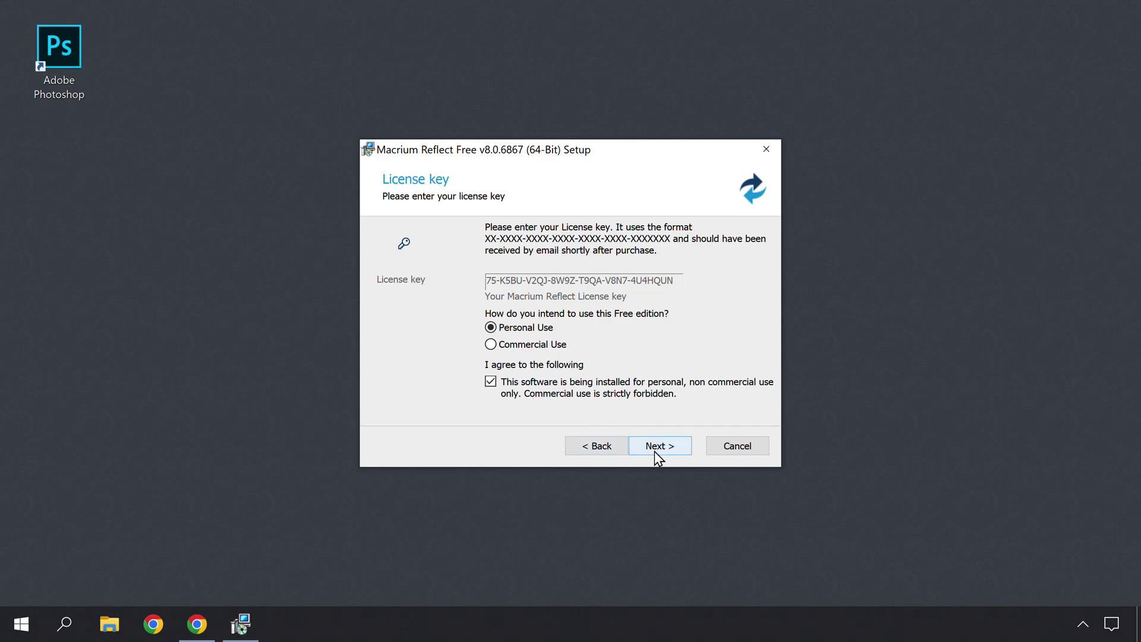
{"action": "left_click", "coordinate": [655, 449]}
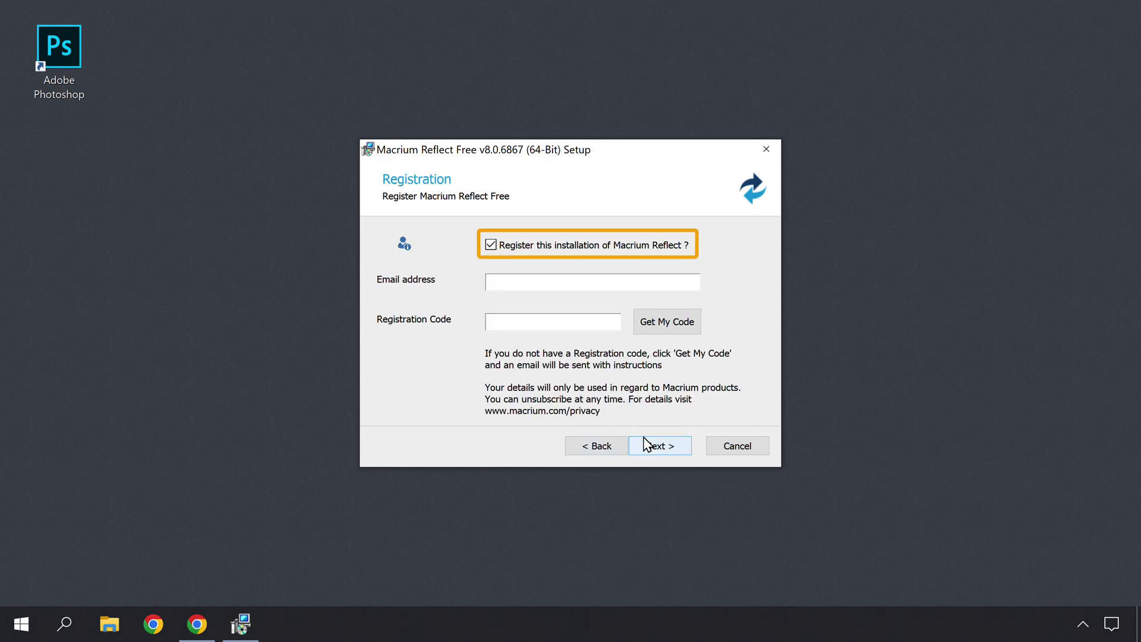
{"action": "left_click", "coordinate": [491, 246]}
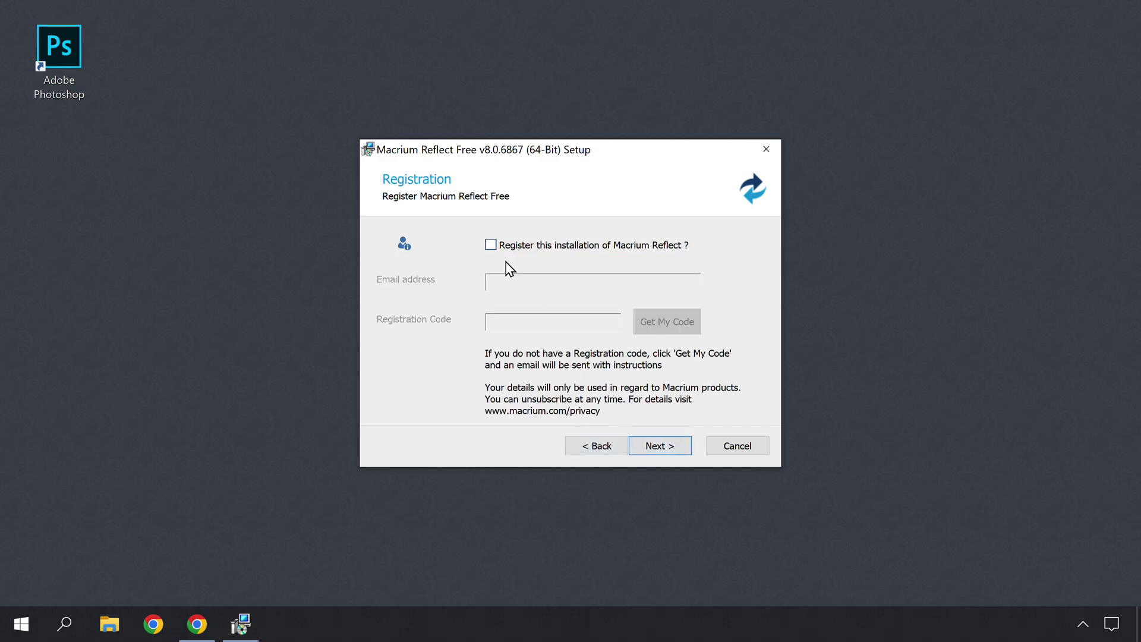
{"action": "left_click", "coordinate": [658, 451]}
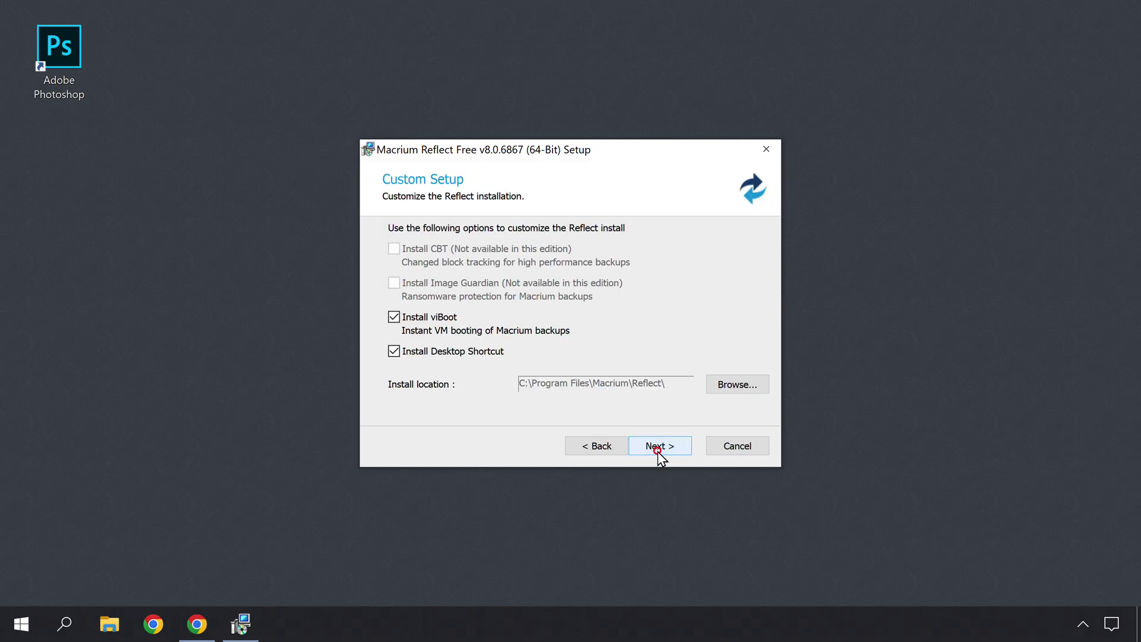
Step: Install Macrium Reflect Free with viBoot and a desktop shortcut in C:\Program Files\Macrium\Reflect\, and finish the setup wizard
{"action": "left_click", "coordinate": [657, 451]}
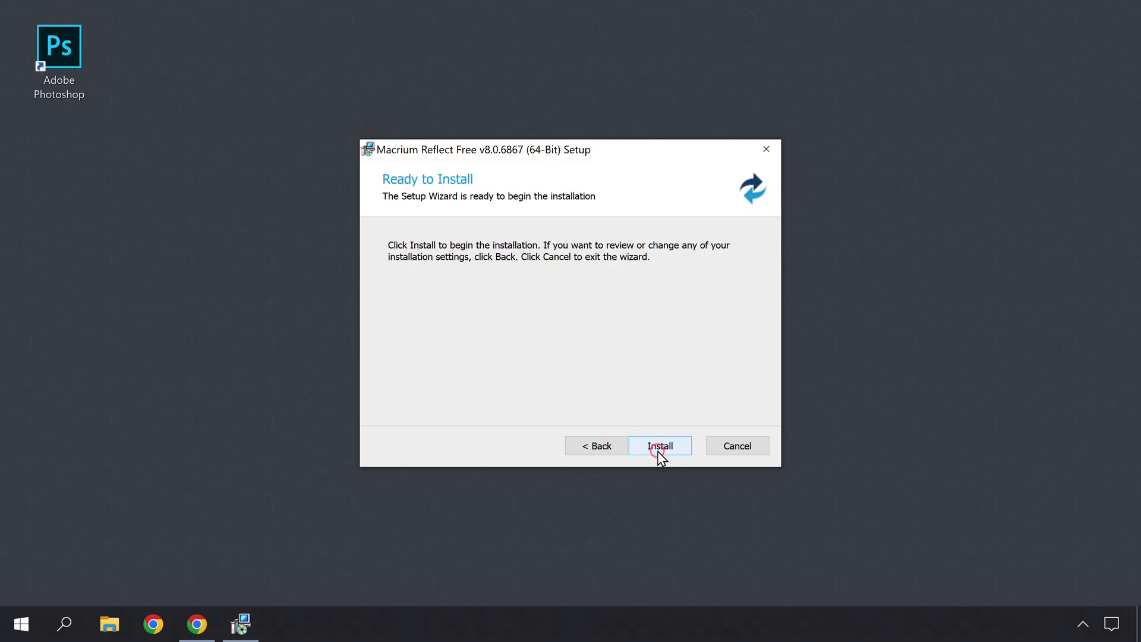
{"action": "left_click", "coordinate": [658, 452]}
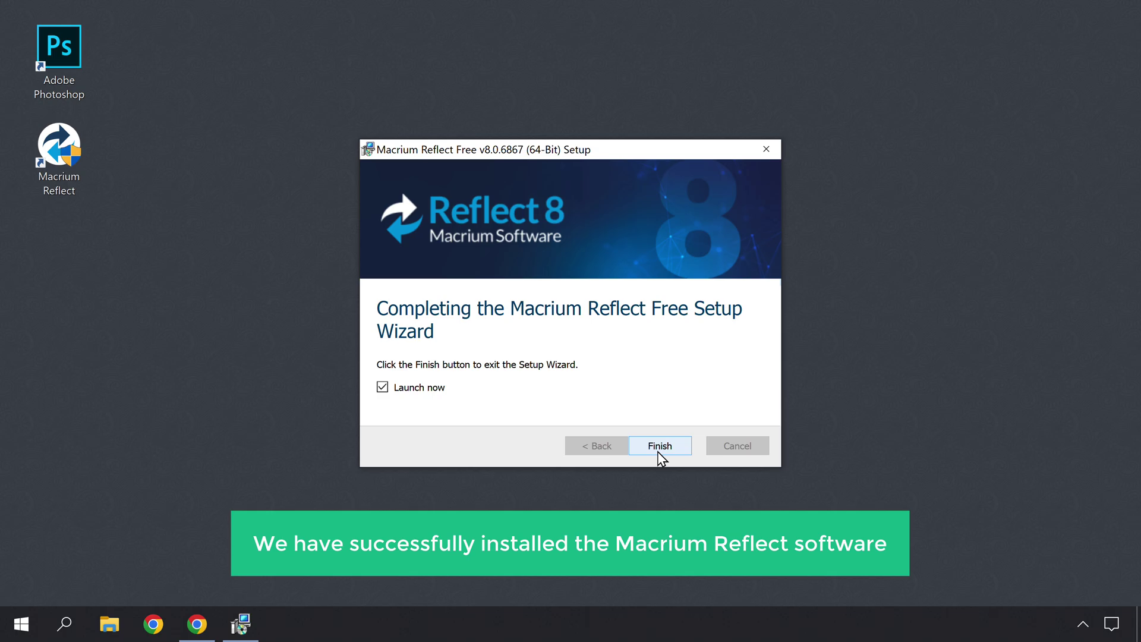
{"action": "left_click", "coordinate": [658, 451]}
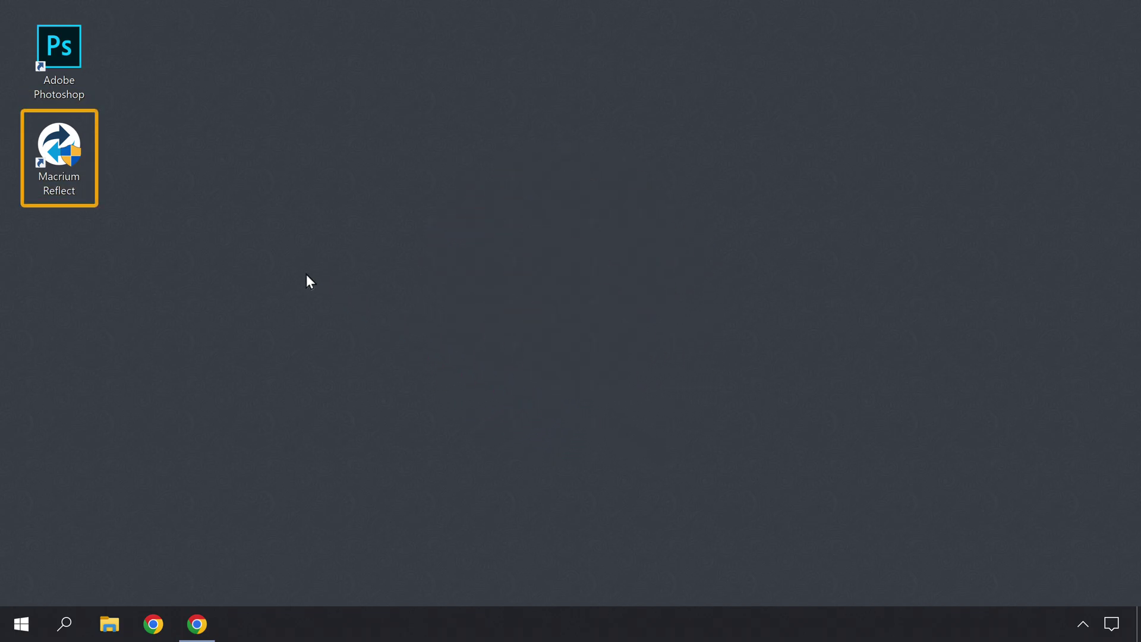
Step: Open Macrium Reflect and set up a clone of all Disk 1 partitions with Disk 2, the SSD (D:), as destination
{"action": "double_click", "coordinate": [60, 149]}
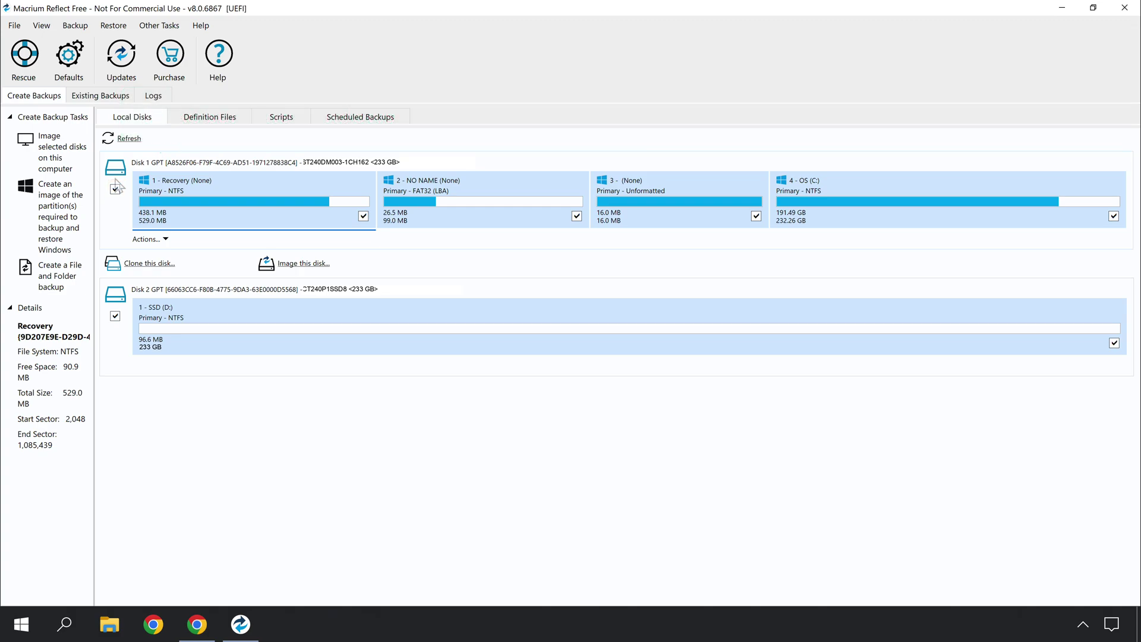
{"action": "left_click", "coordinate": [149, 265]}
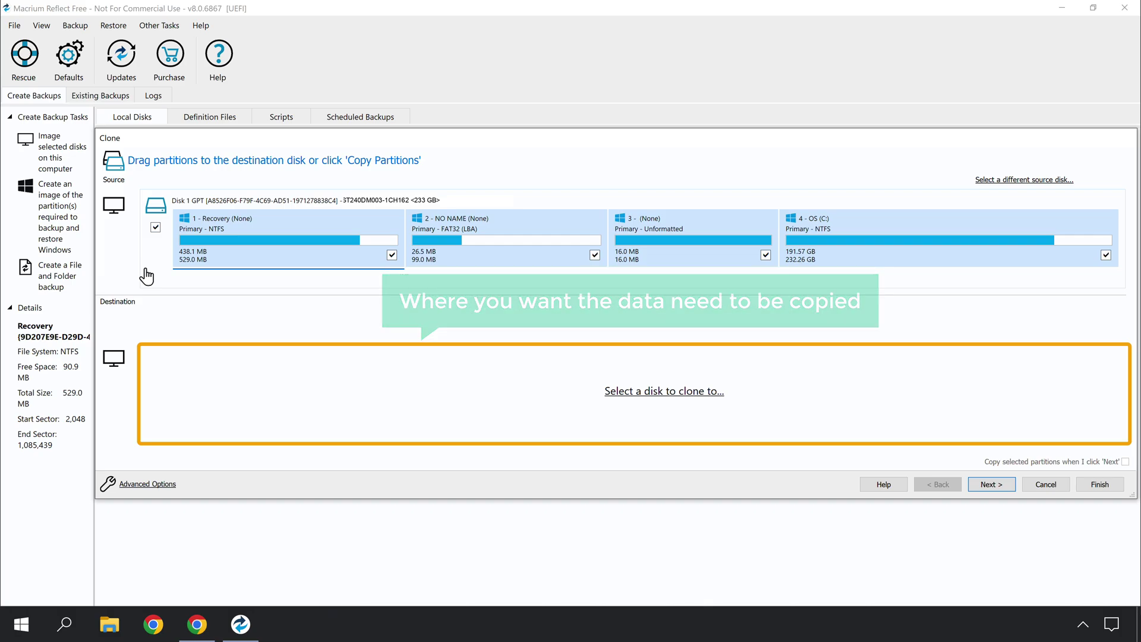
{"action": "left_click", "coordinate": [652, 395]}
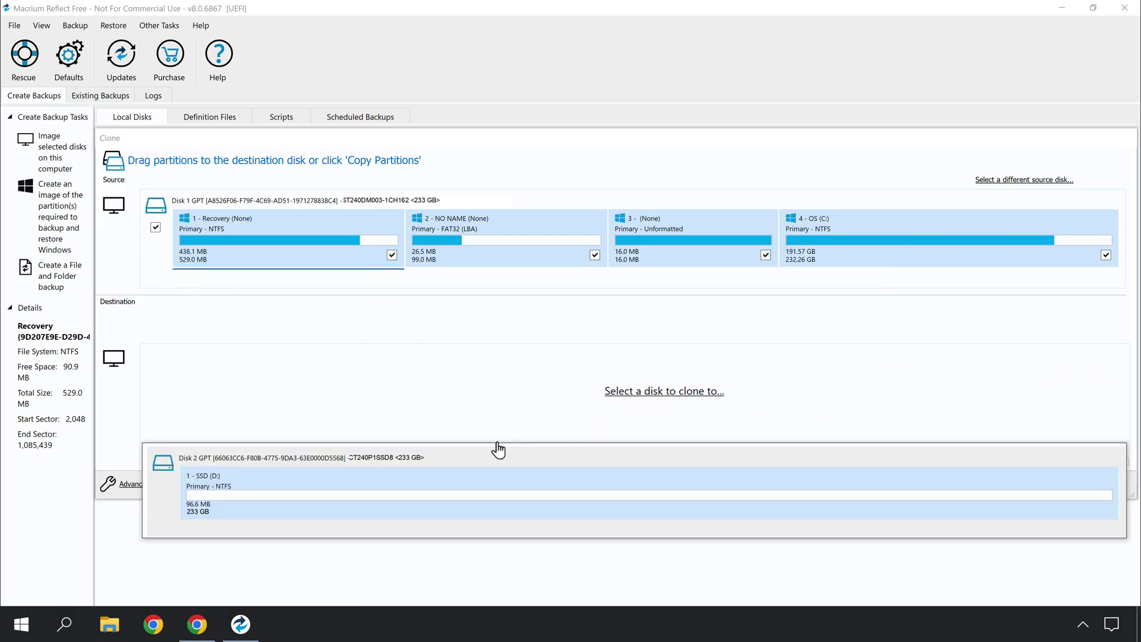
{"action": "left_click", "coordinate": [371, 487]}
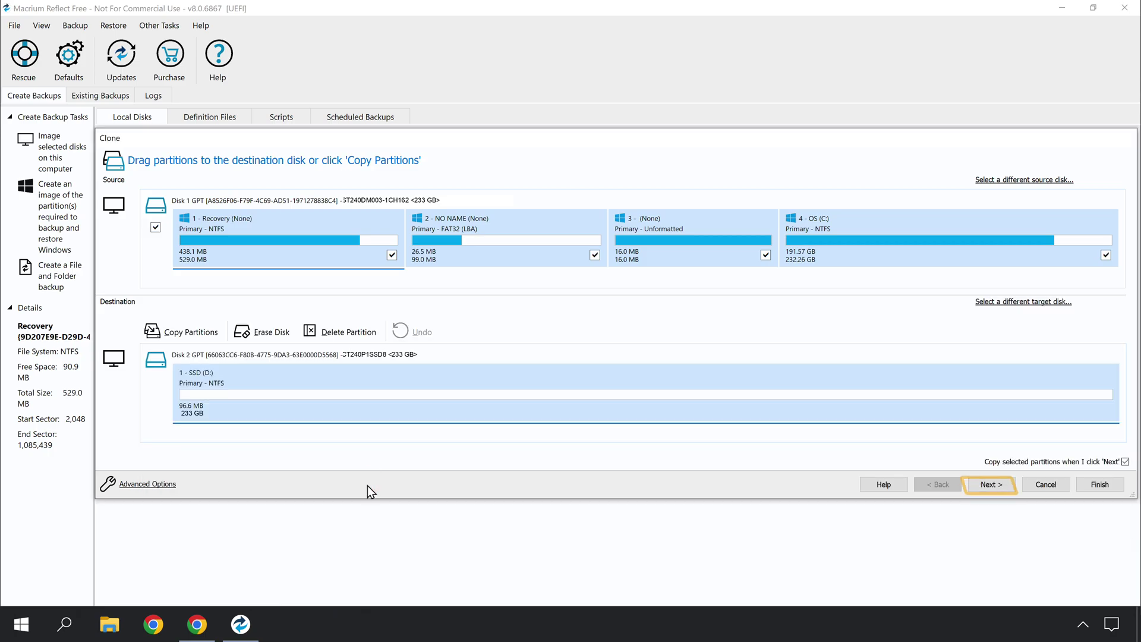
Step: Complete the clone setup without a schedule, choosing to run it immediately and save its definition as My Clone
{"action": "left_click", "coordinate": [992, 484]}
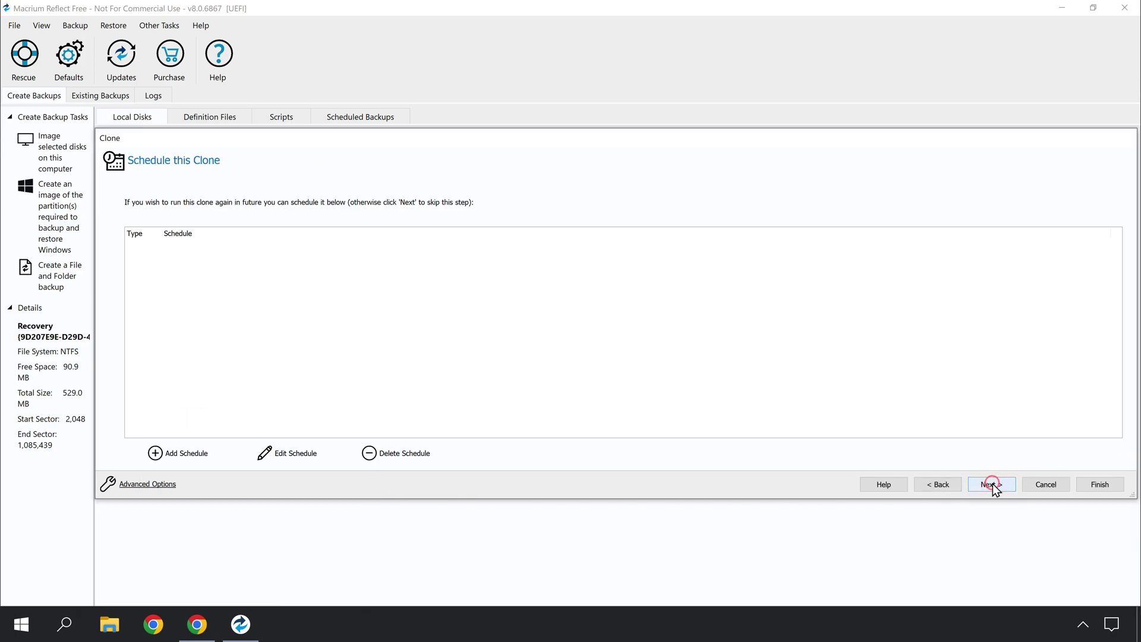
{"action": "left_click", "coordinate": [992, 484]}
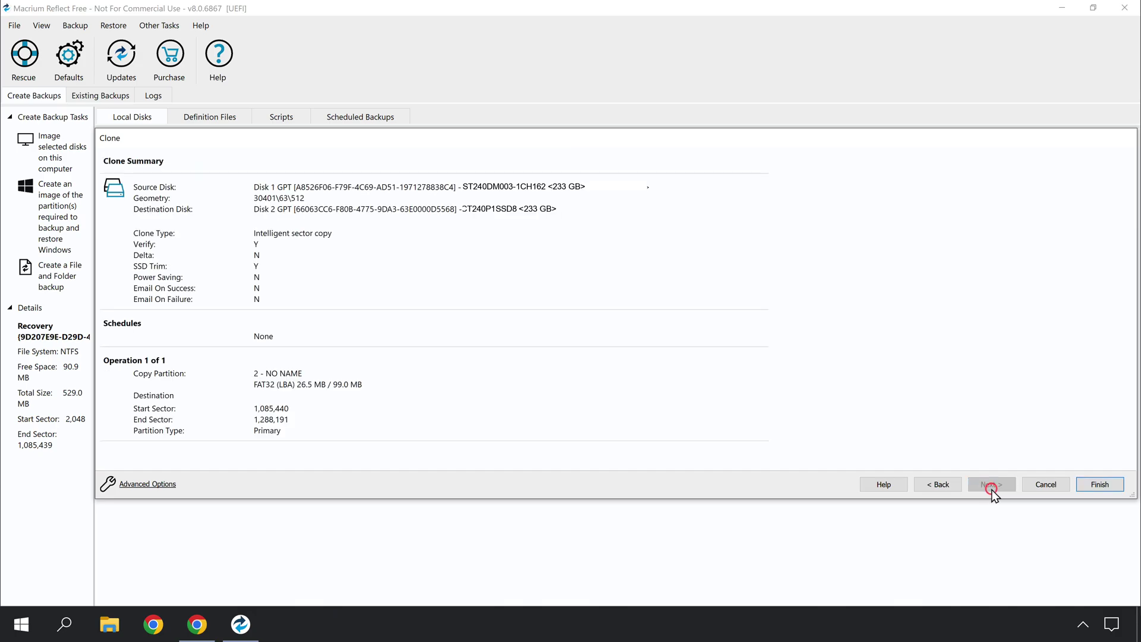
{"action": "left_click", "coordinate": [1098, 487]}
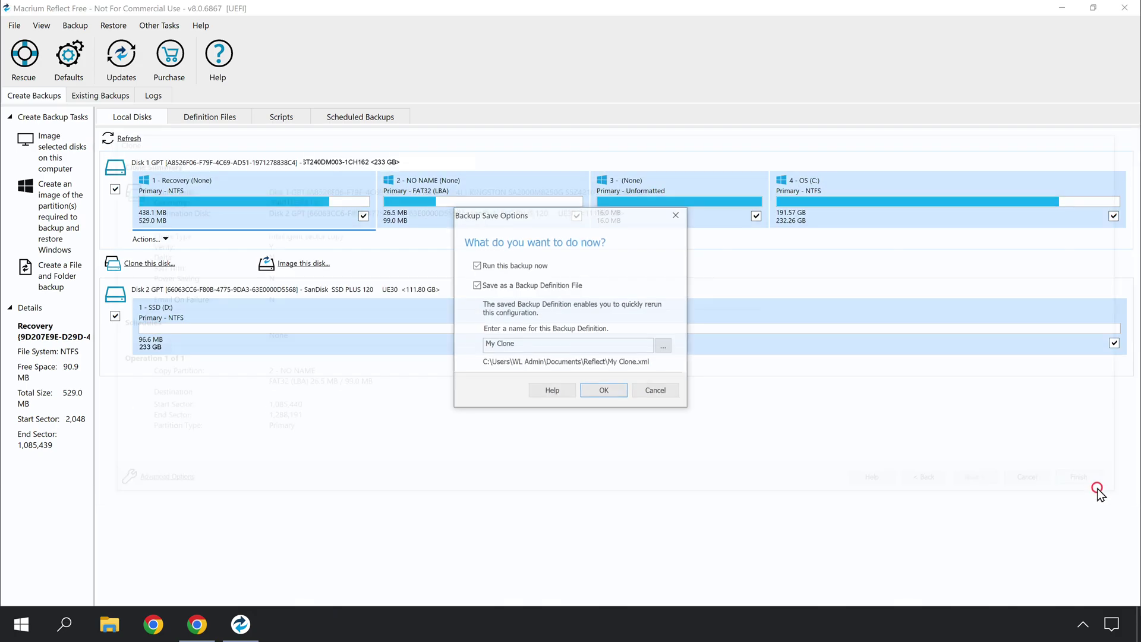
{"action": "left_click", "coordinate": [605, 392]}
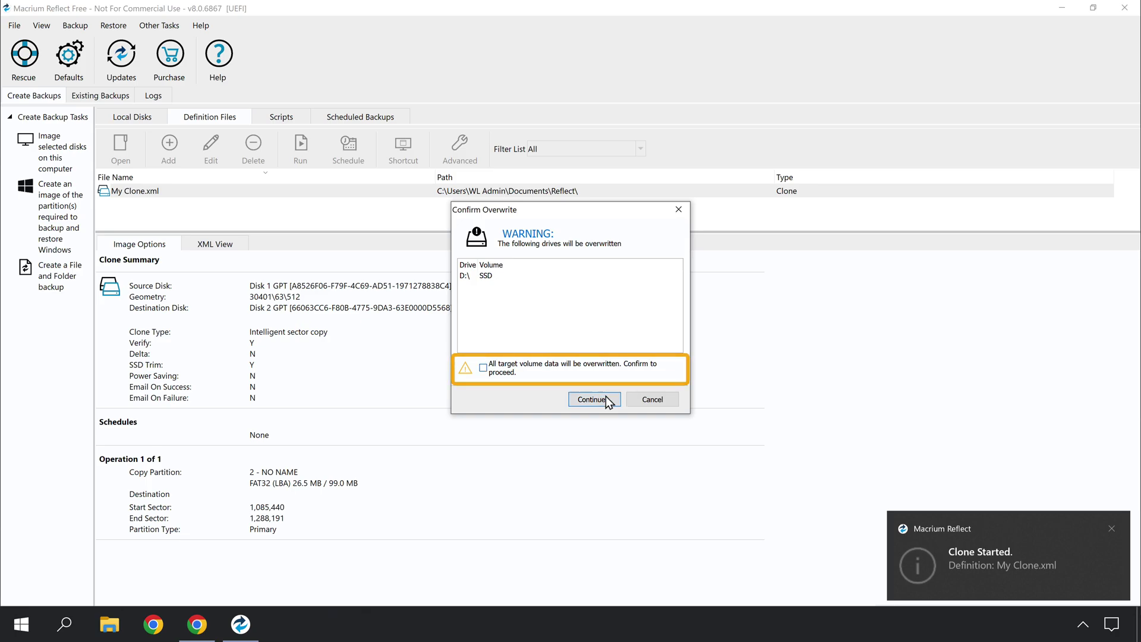
Step: Confirm that all data on the D: SSD volume will be overwritten, run the clone and acknowledge its completion
{"action": "left_click", "coordinate": [483, 368]}
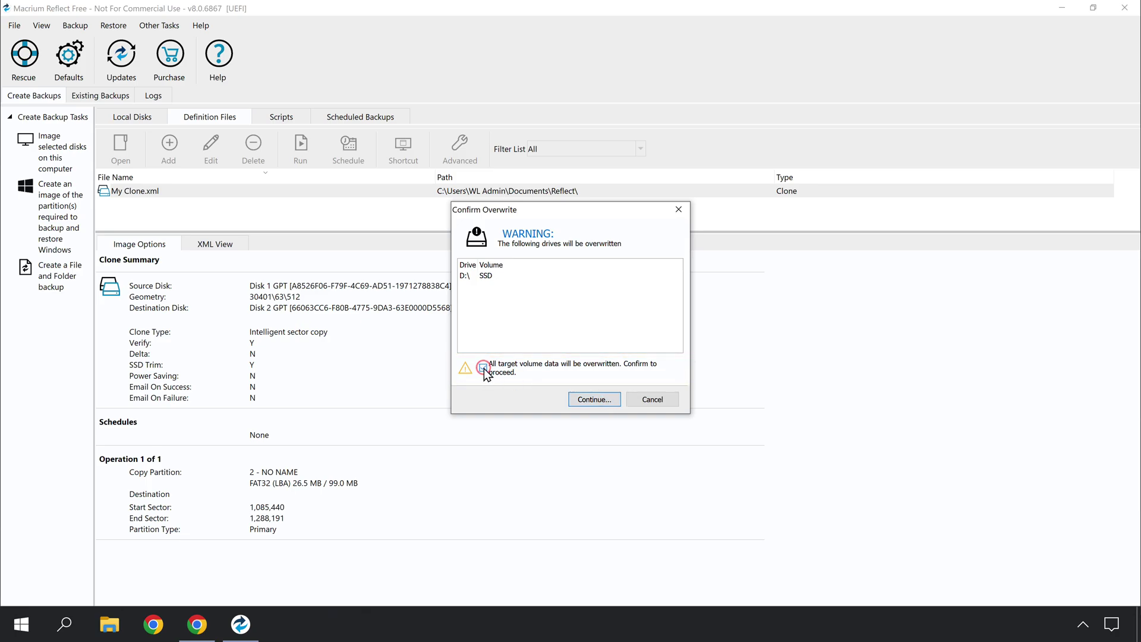
{"action": "left_click", "coordinate": [590, 404]}
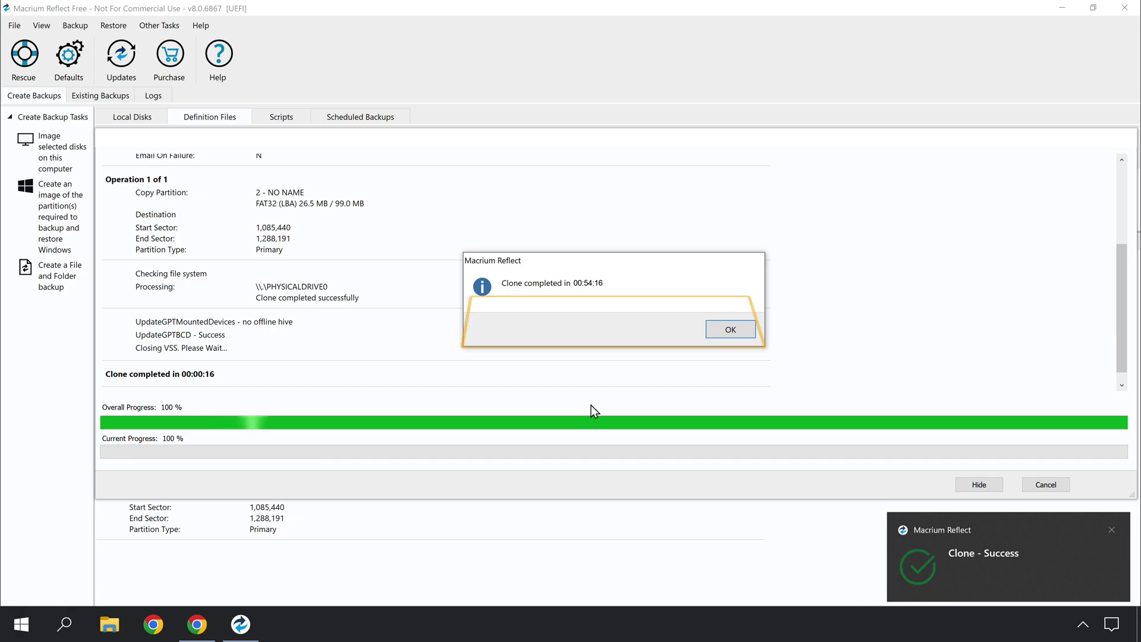
{"action": "left_click", "coordinate": [725, 335]}
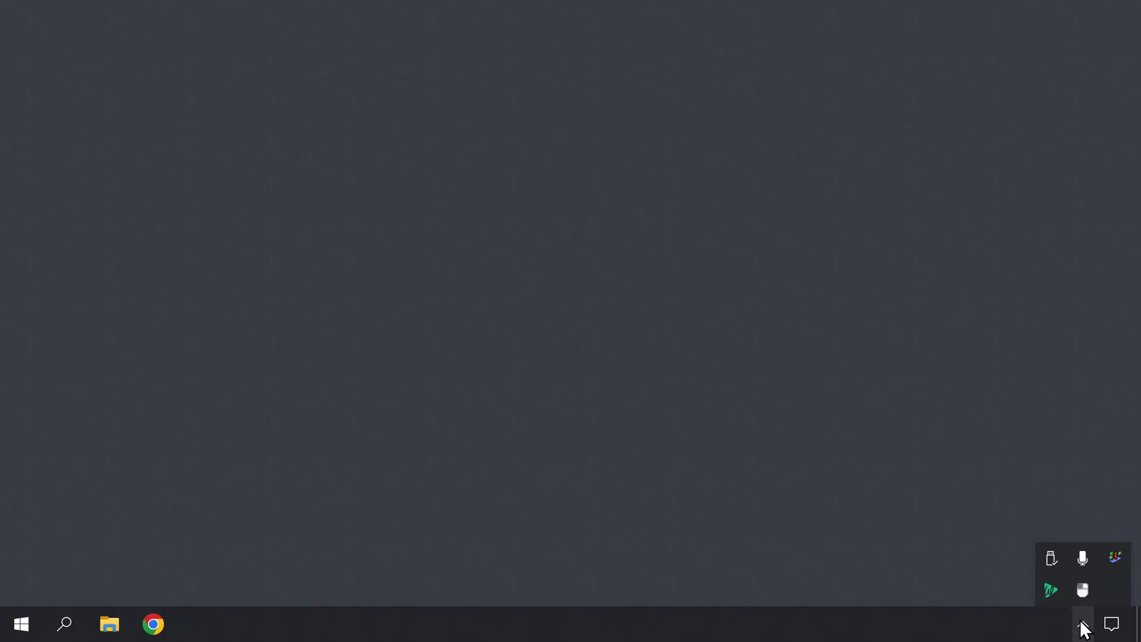
Step: Safely eject the PiBOX USB DATA Unit from Windows
{"action": "right_click", "coordinate": [1052, 556]}
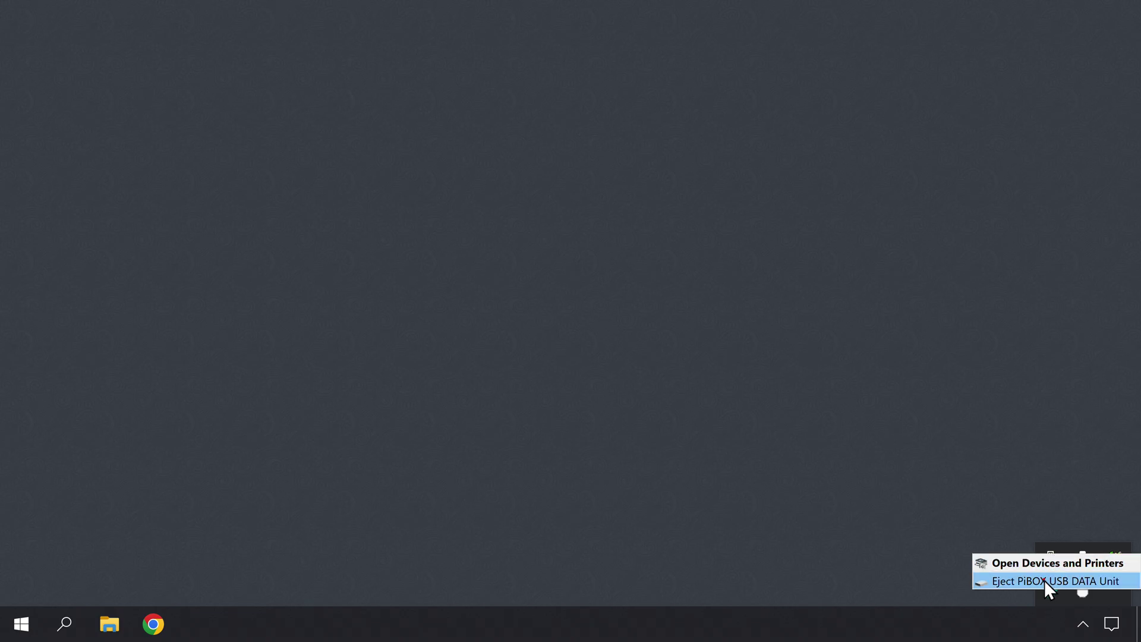
{"action": "left_click", "coordinate": [1044, 580]}
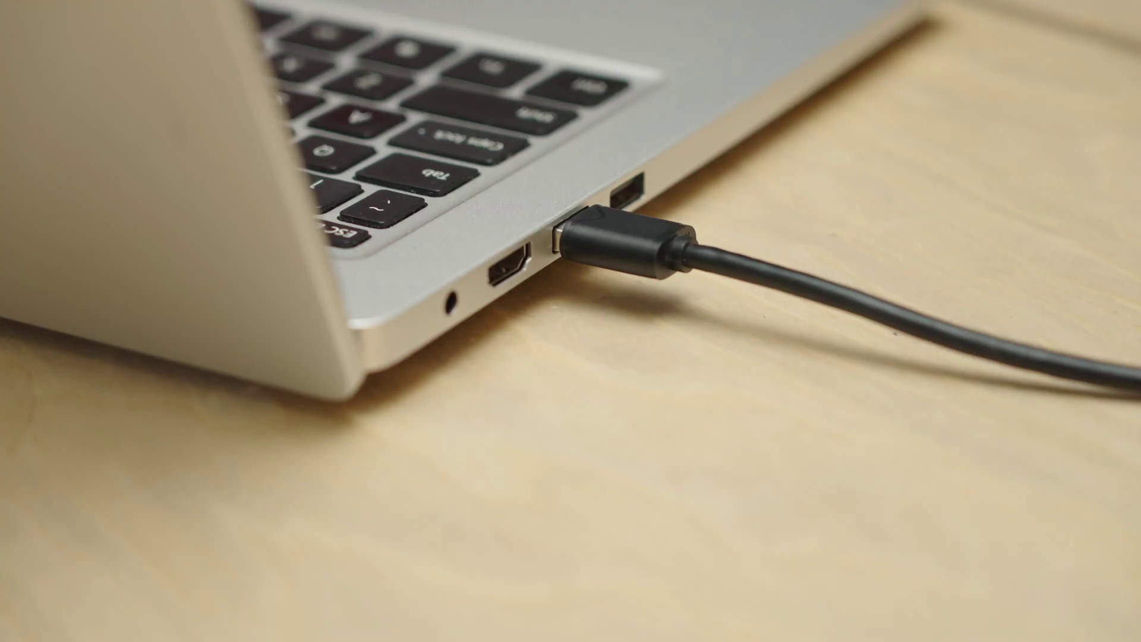